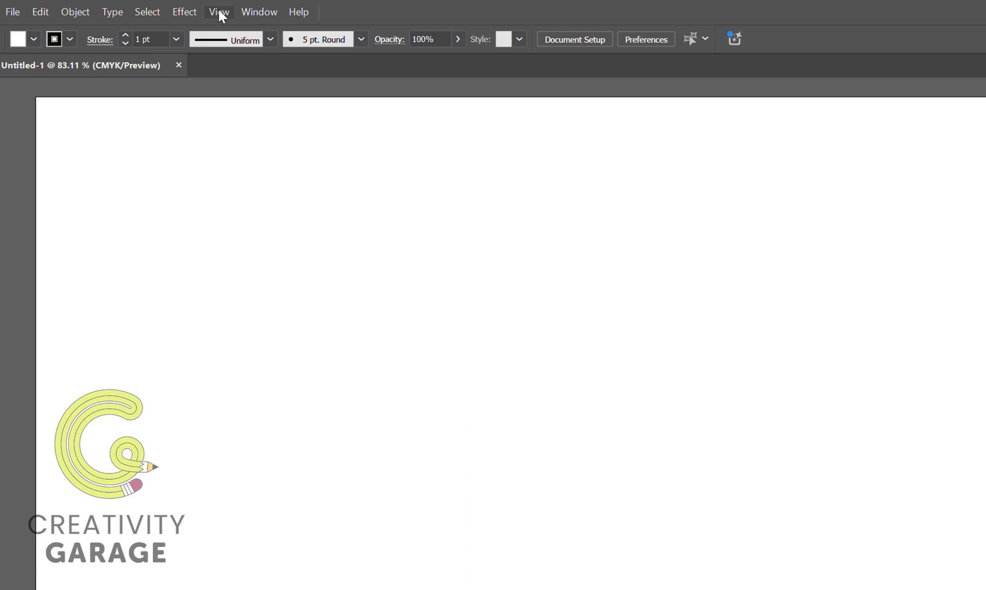
# Display a one-point perspective grid on the artboard using the 1P-Normal View preset.
pyautogui.click(220, 13)
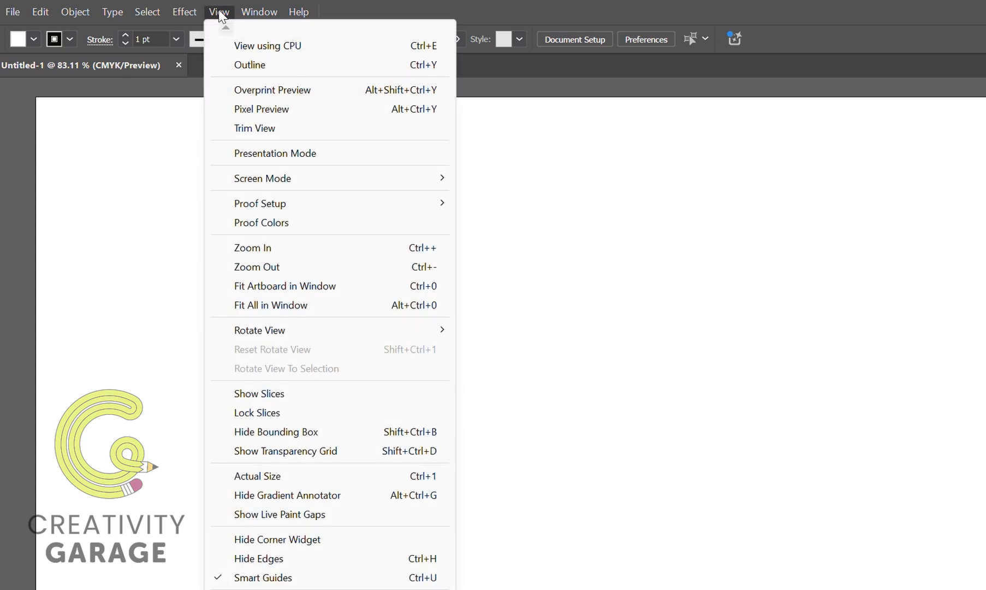
pyautogui.moveTo(403, 405)
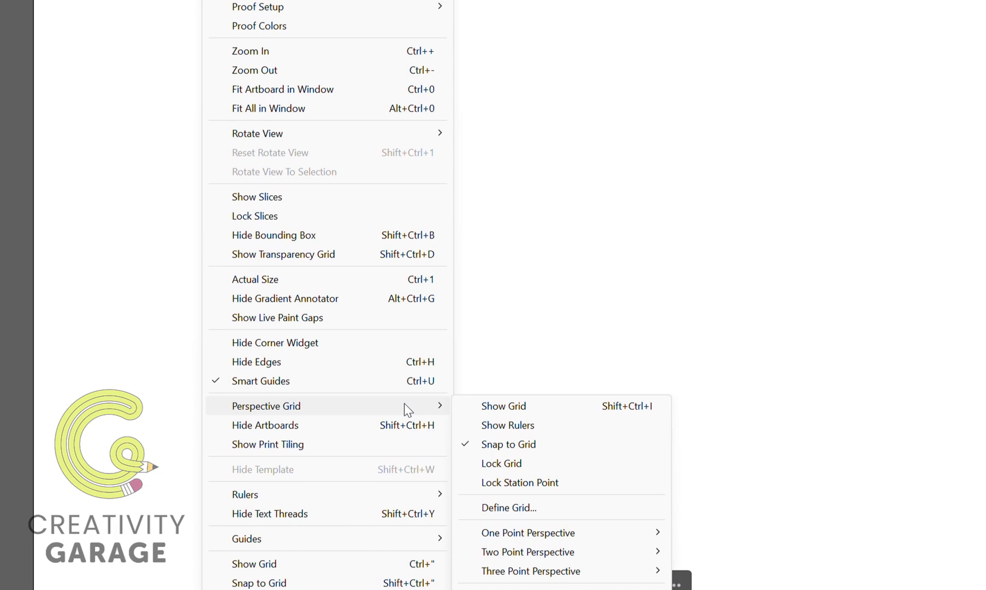
pyautogui.moveTo(587, 531)
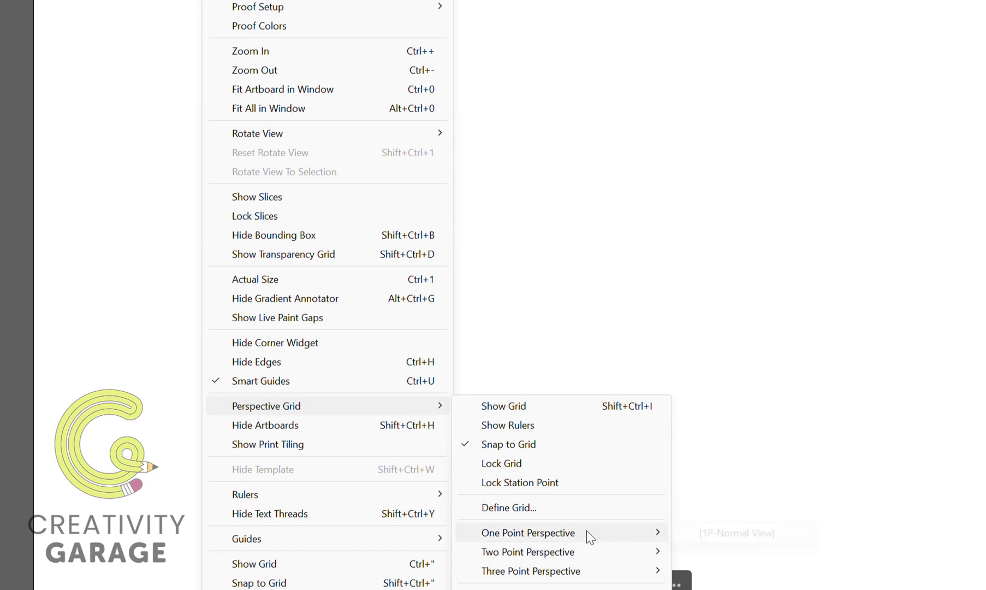
pyautogui.click(706, 534)
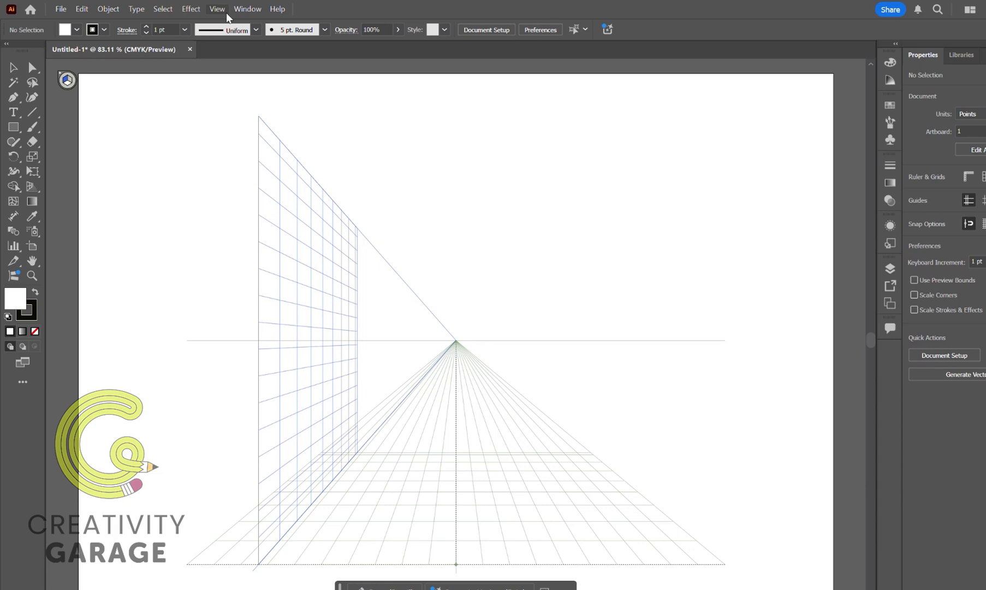
# Switch the perspective grid to two-point perspective with the 2P-Normal View preset.
pyautogui.click(226, 12)
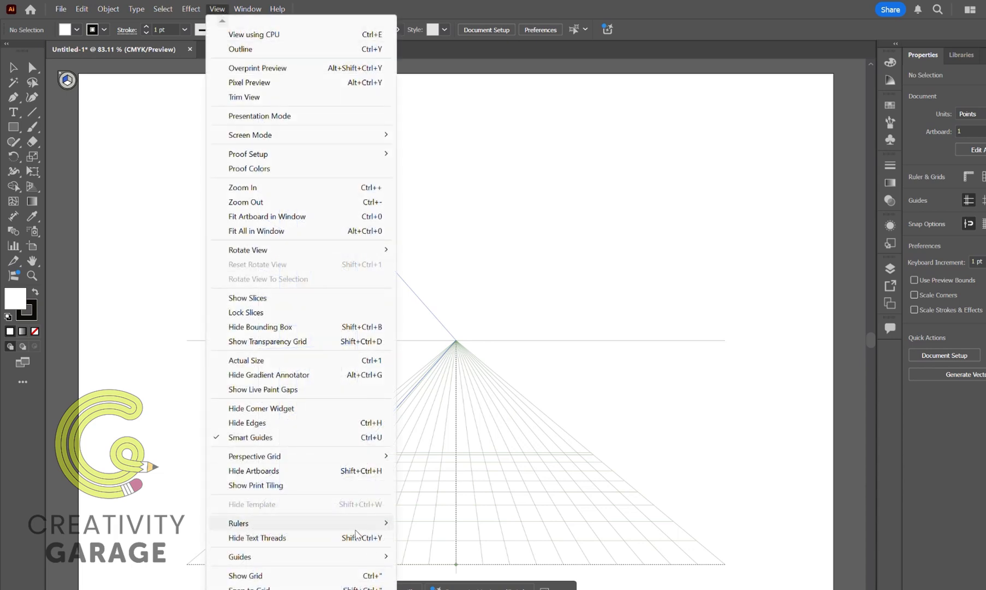
pyautogui.moveTo(341, 458)
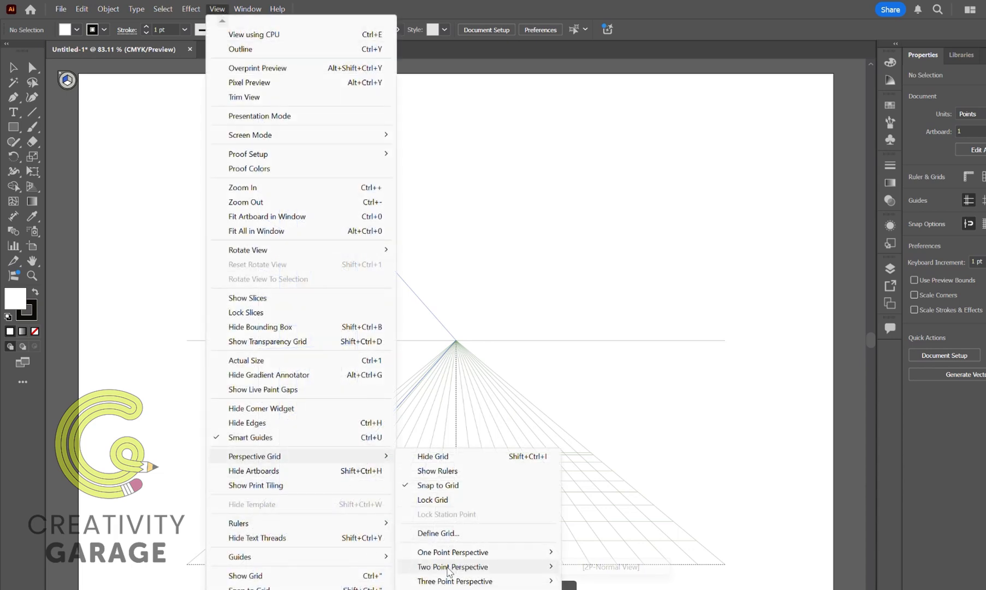
pyautogui.click(593, 567)
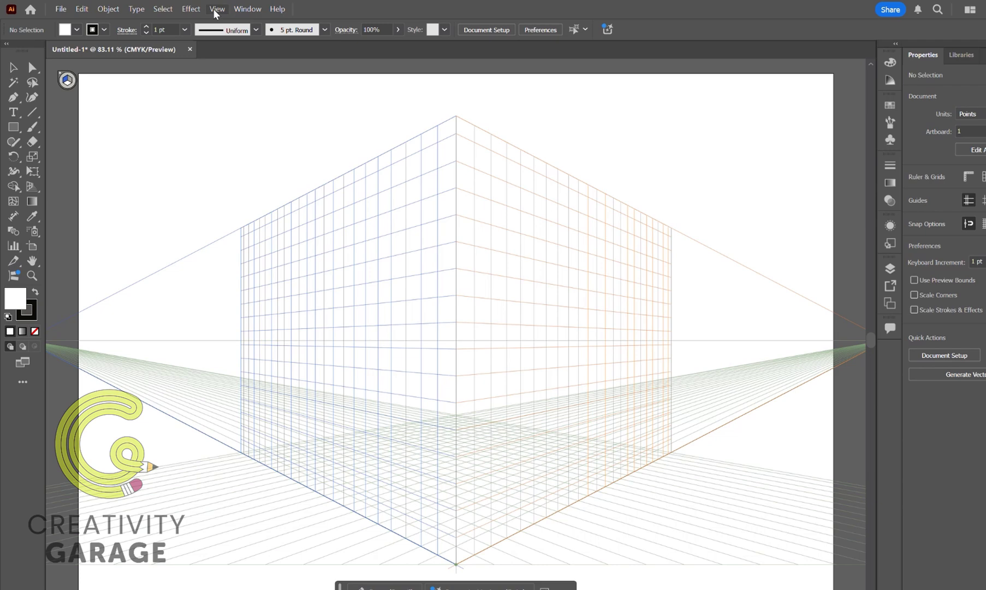
# Change the perspective grid to three-point perspective with the 3P-Normal View preset.
pyautogui.click(216, 9)
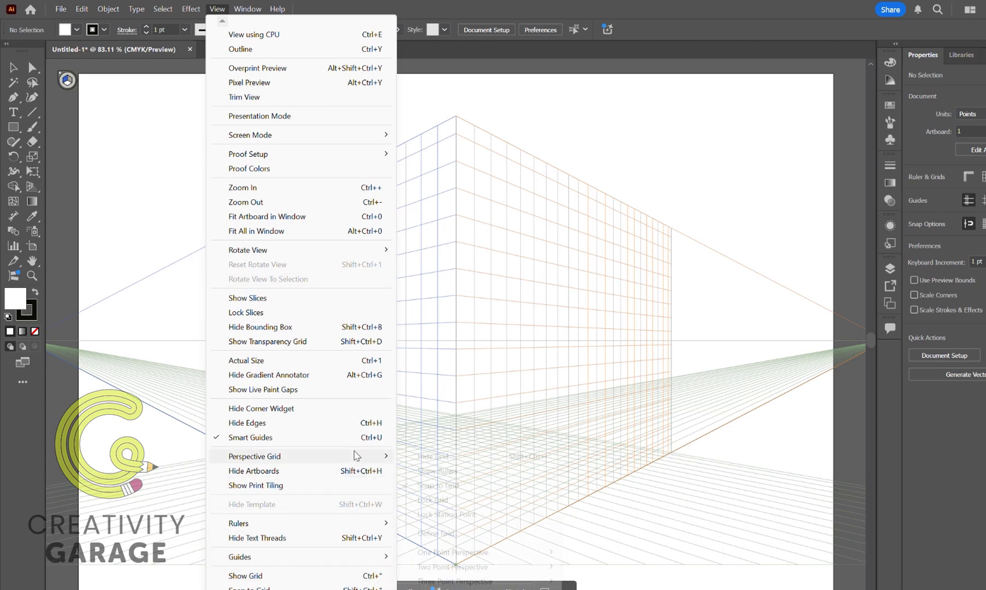
pyautogui.moveTo(356, 456)
pyautogui.moveTo(516, 581)
pyautogui.click(596, 583)
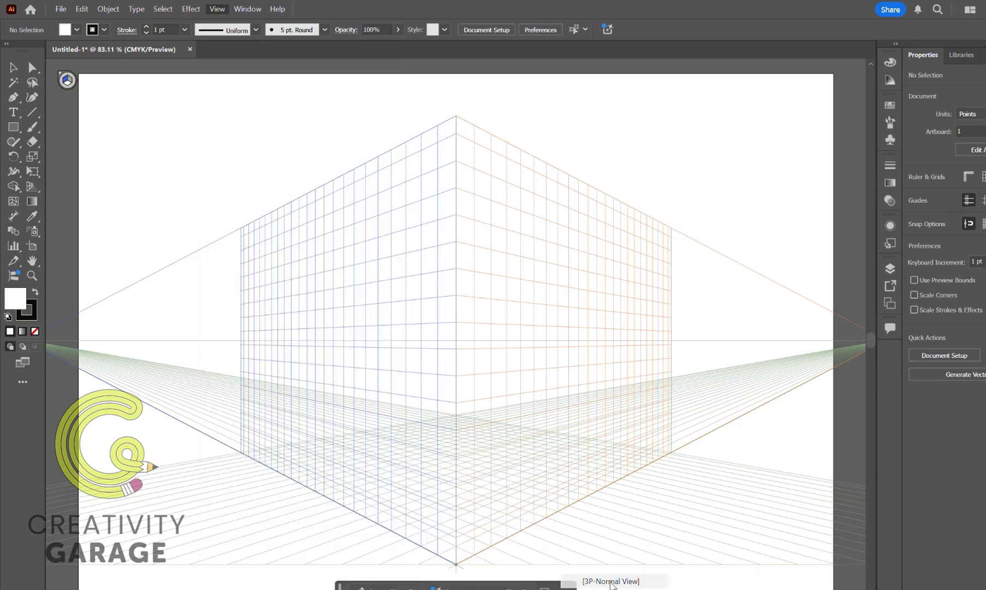
pyautogui.scroll(-3, 571, 375)
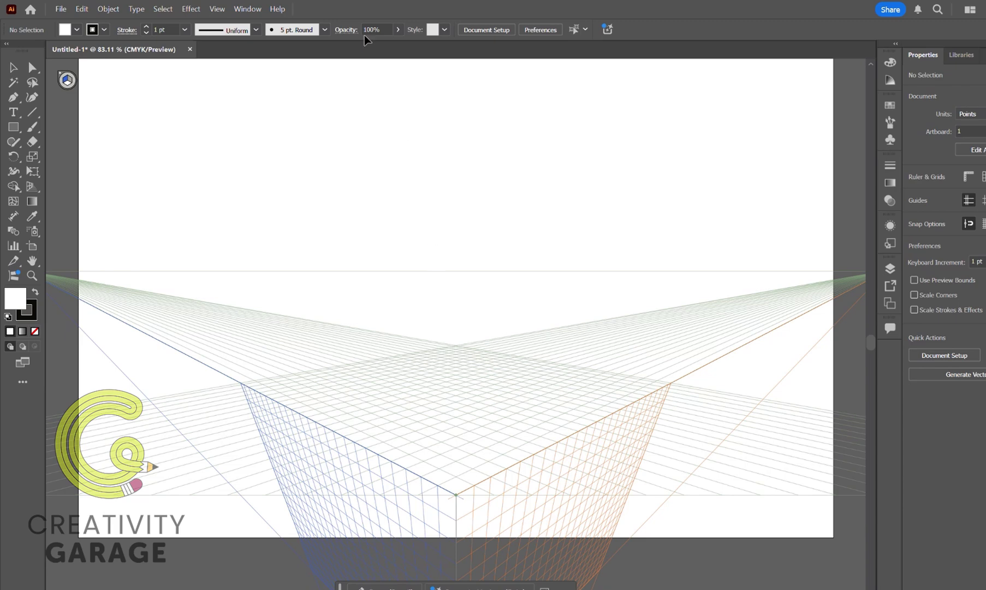
pyautogui.scroll(1, 325, 137)
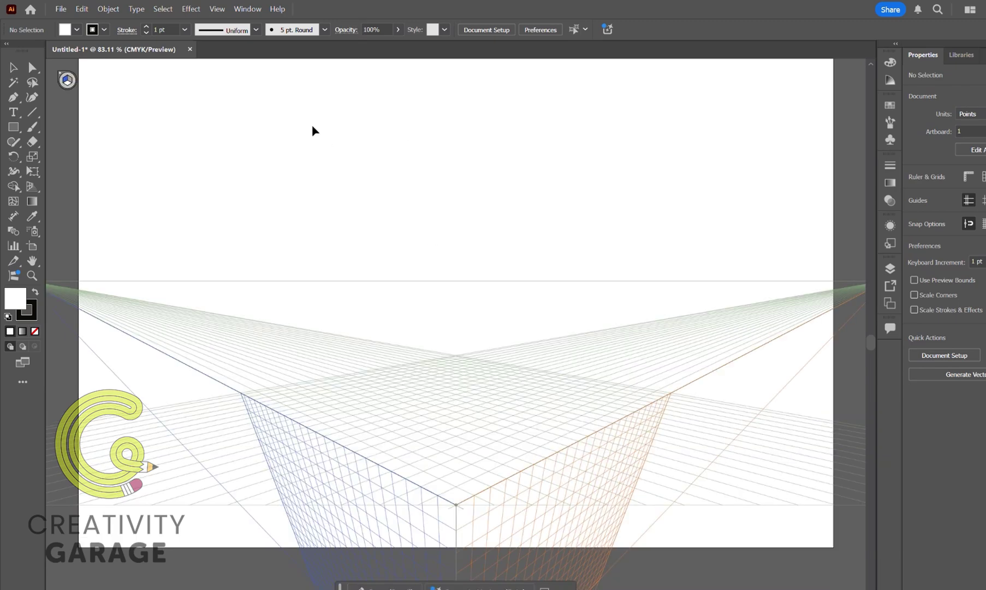
# Examine the perspective grid definition settings, including the available presets, perspective type and scale options.
pyautogui.click(217, 8)
pyautogui.moveTo(333, 455)
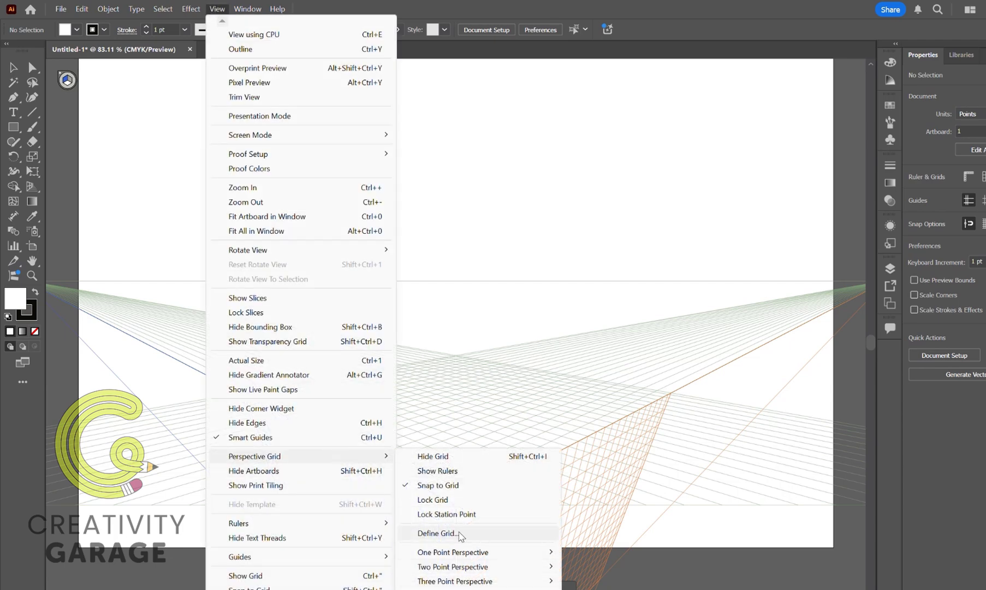
pyautogui.click(459, 533)
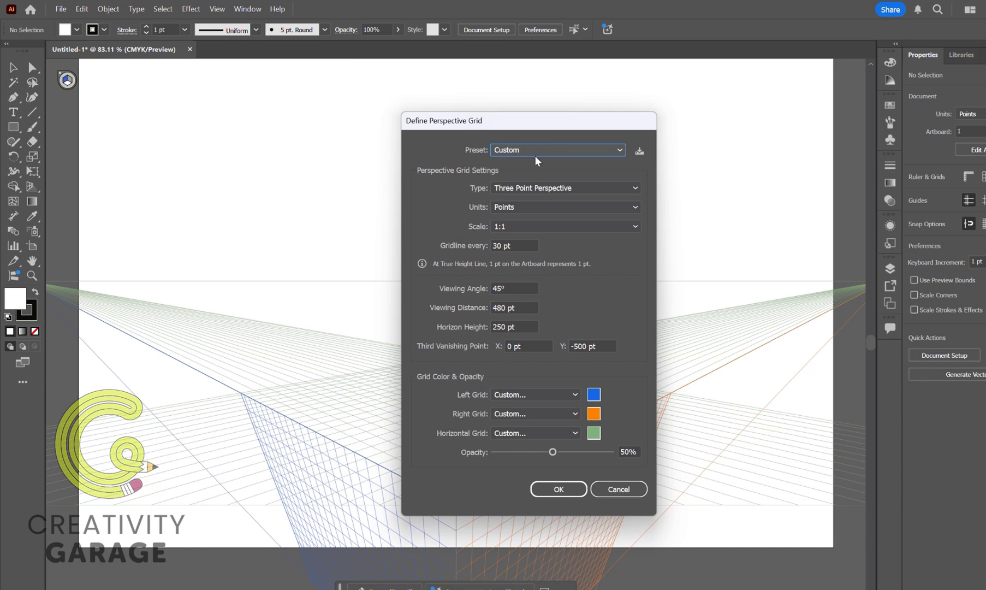
pyautogui.click(582, 186)
pyautogui.click(583, 186)
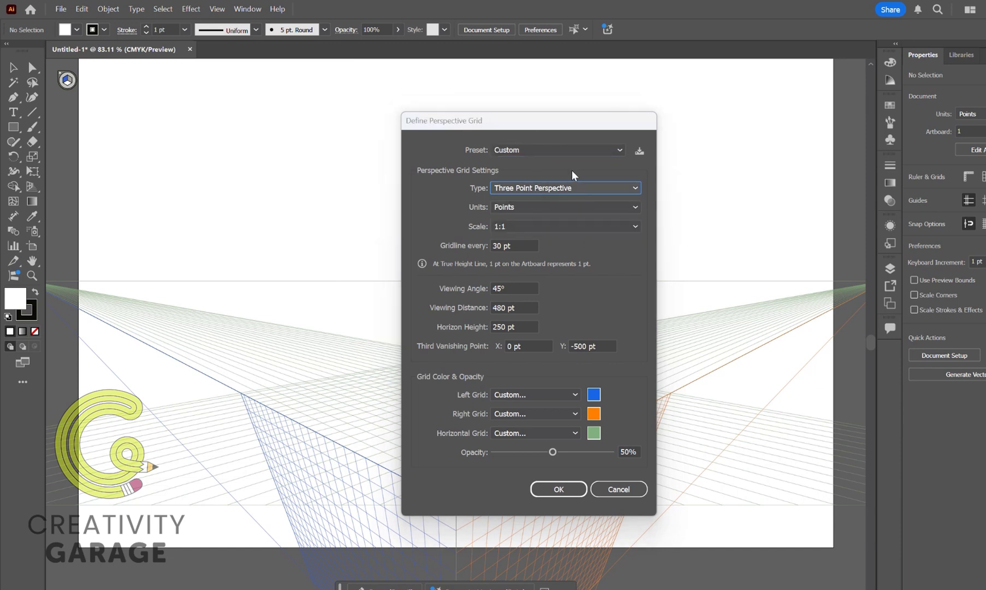
pyautogui.click(540, 149)
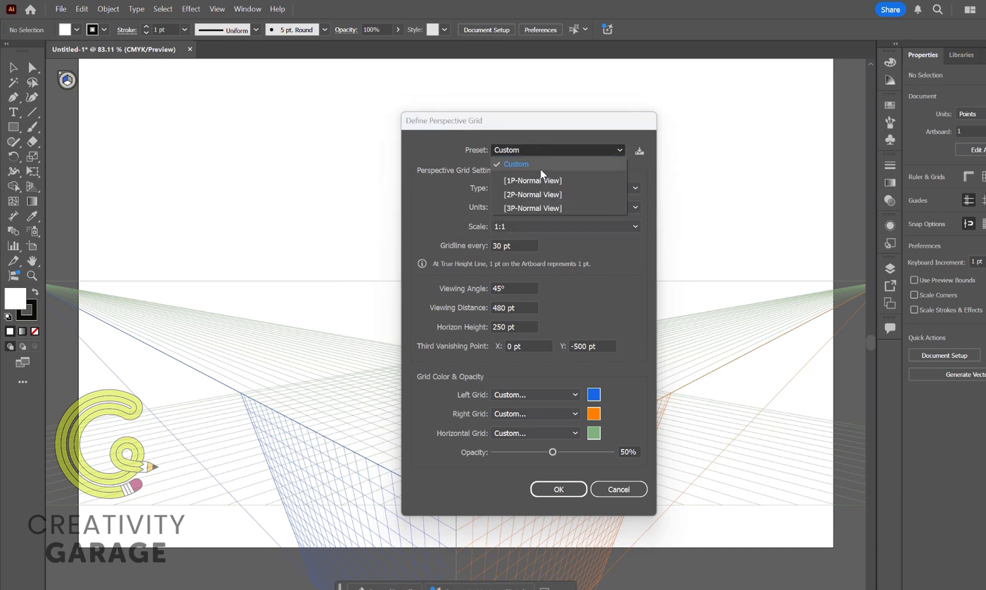
pyautogui.click(540, 149)
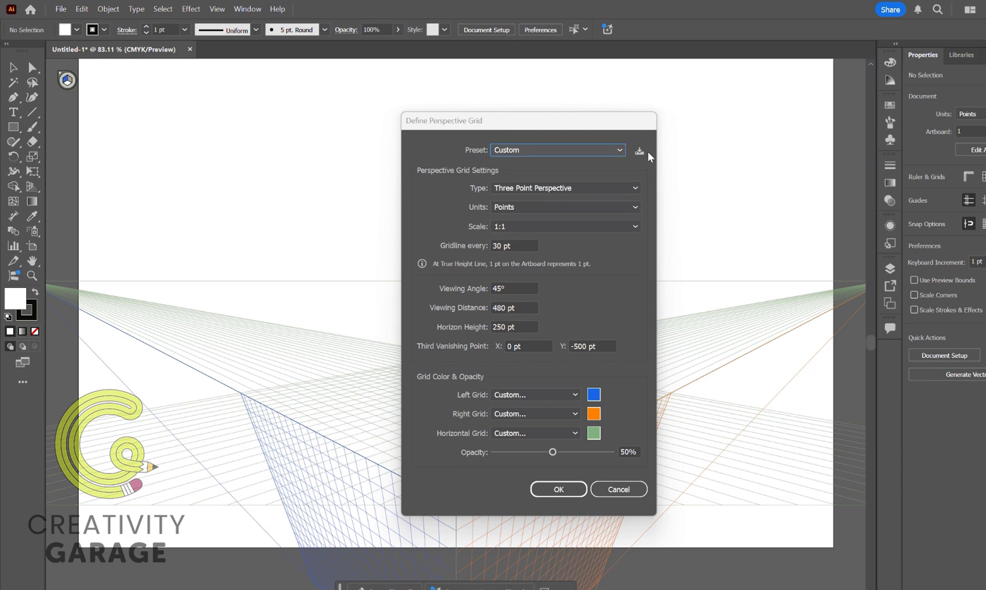
pyautogui.click(509, 227)
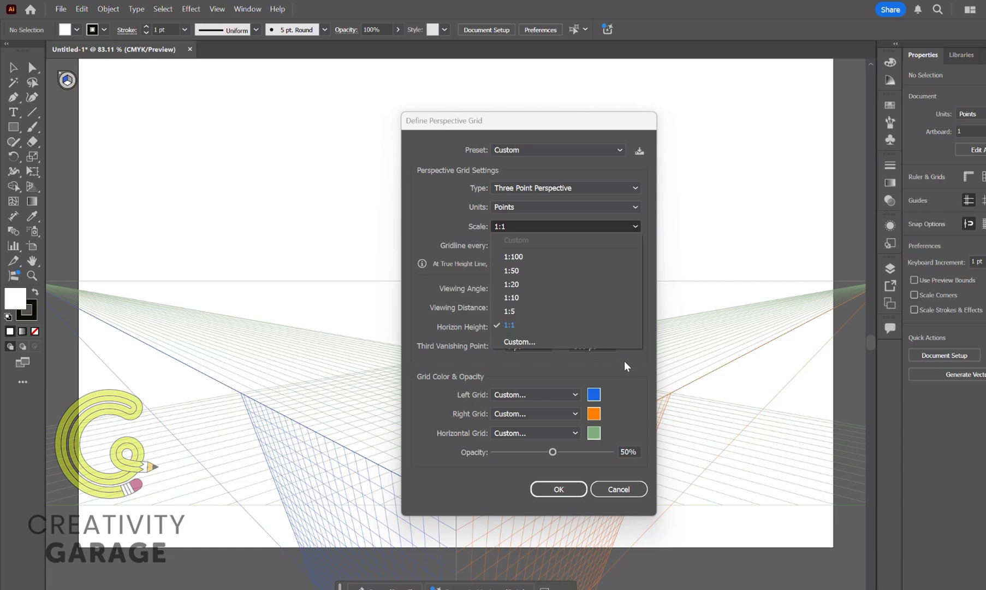
pyautogui.click(604, 323)
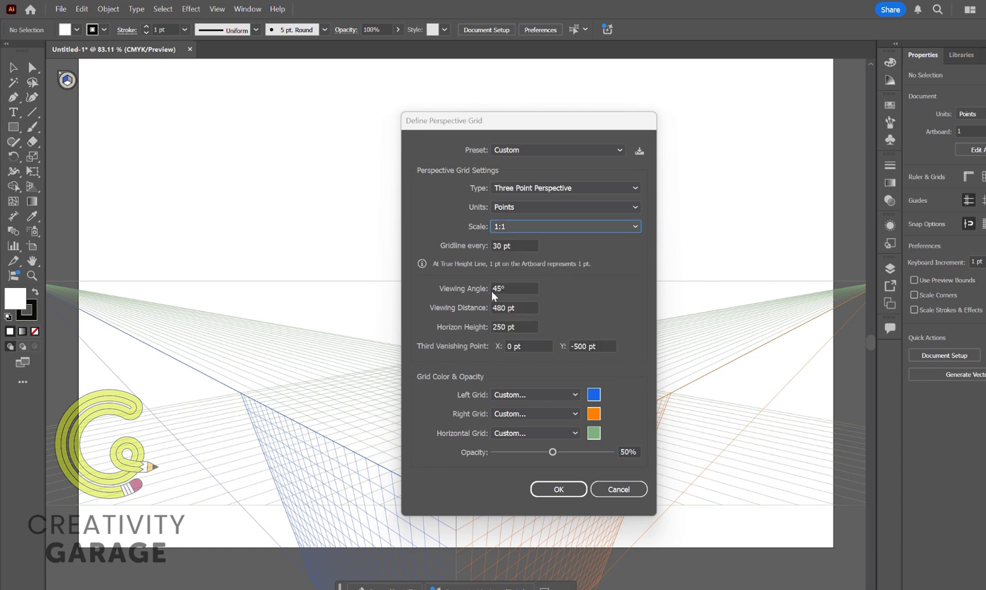
pyautogui.press('Return')
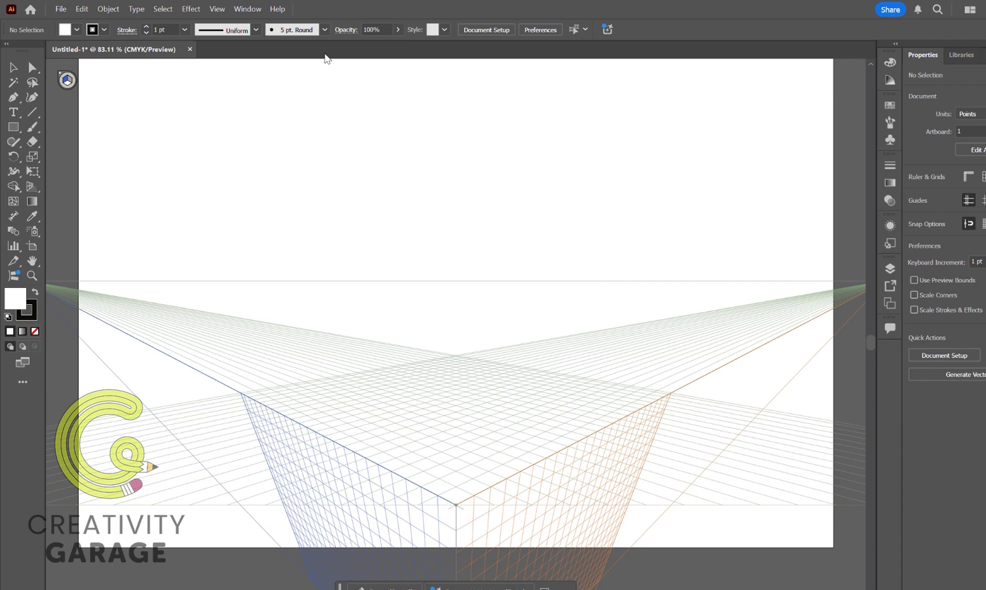
# Hide the perspective grid from the artboard.
pyautogui.click(216, 9)
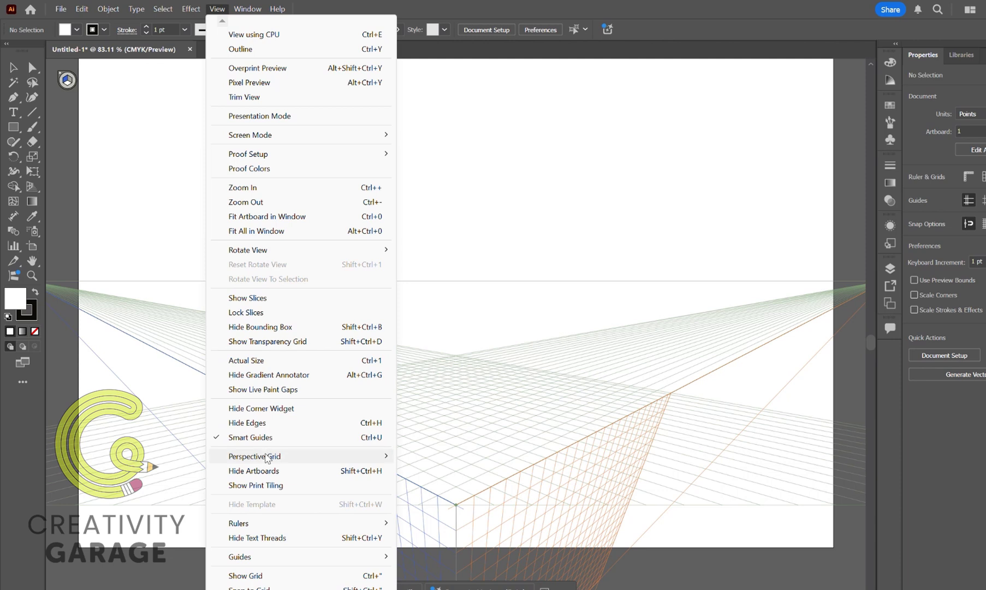
pyautogui.moveTo(268, 462)
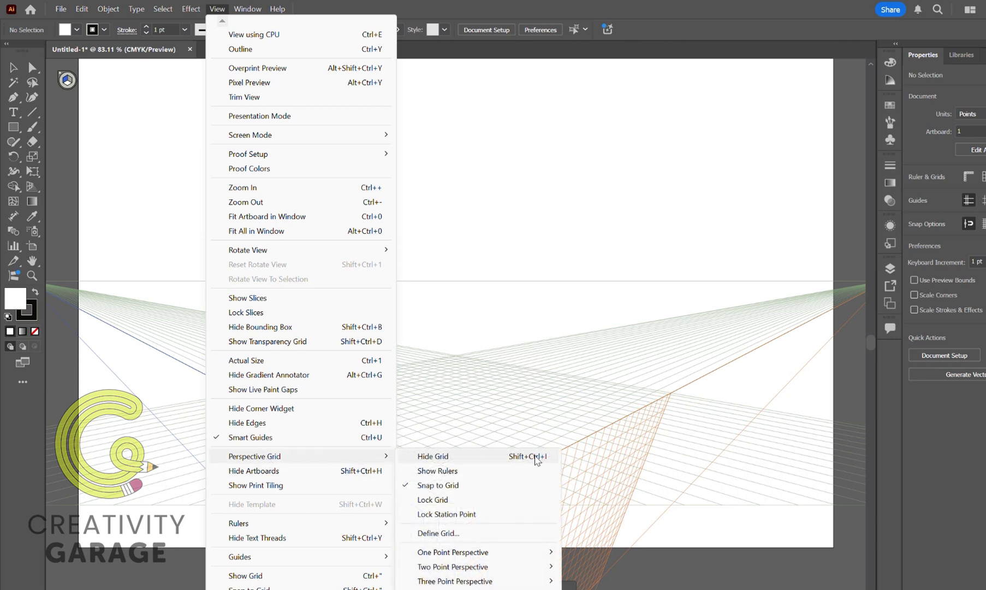
pyautogui.click(536, 461)
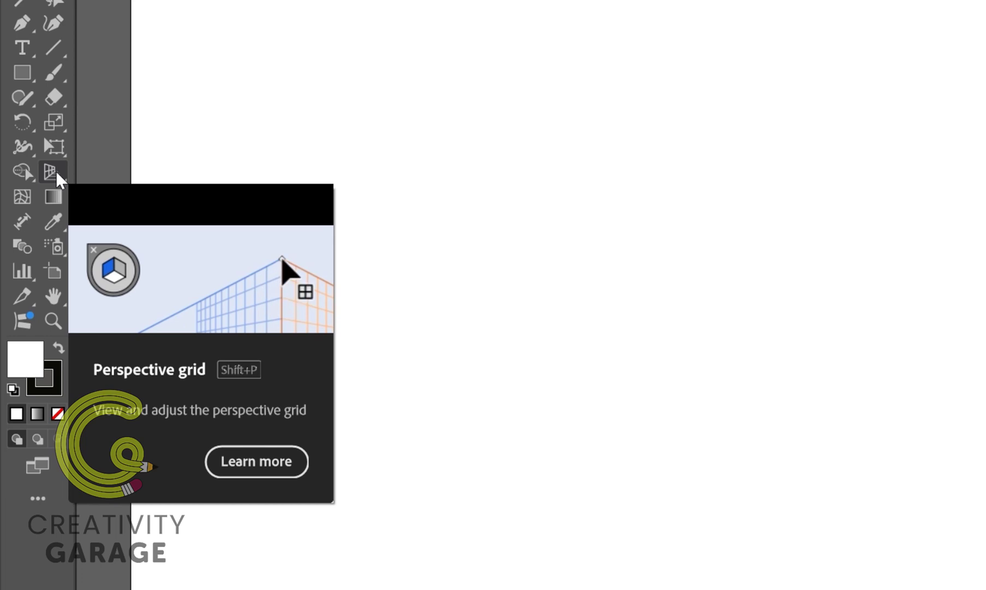
# Activate the Perspective Grid tool and review its options for the active plane widget and automatic plane positioning.
pyautogui.click(56, 171)
pyautogui.click(55, 170)
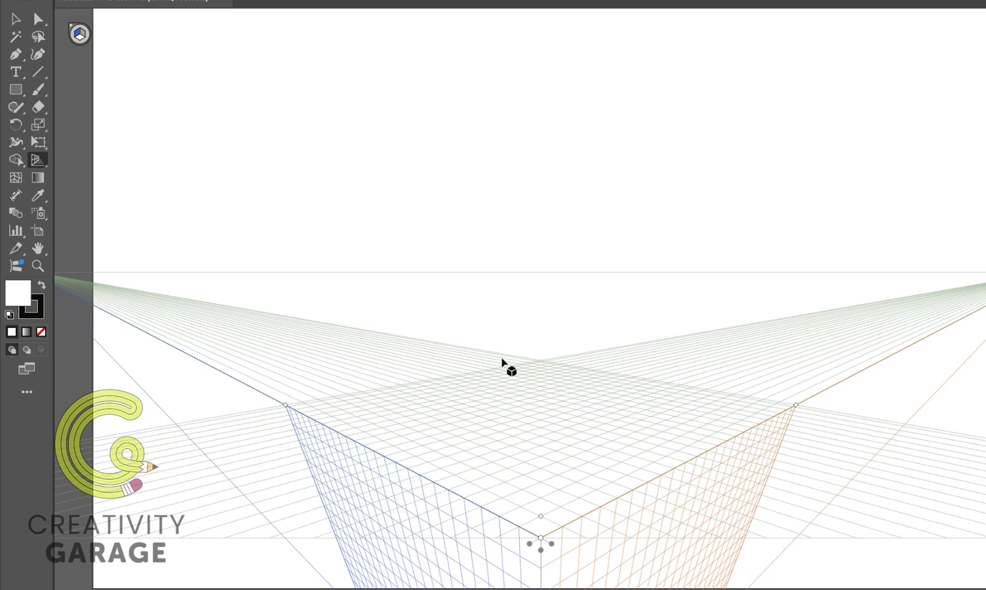
pyautogui.doubleClick(37, 164)
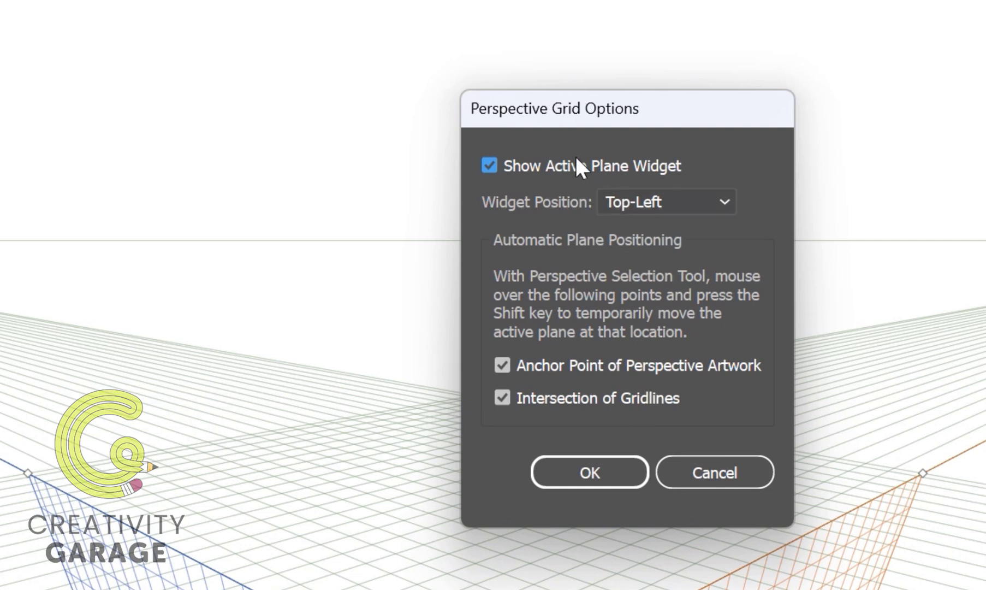
pyautogui.click(720, 203)
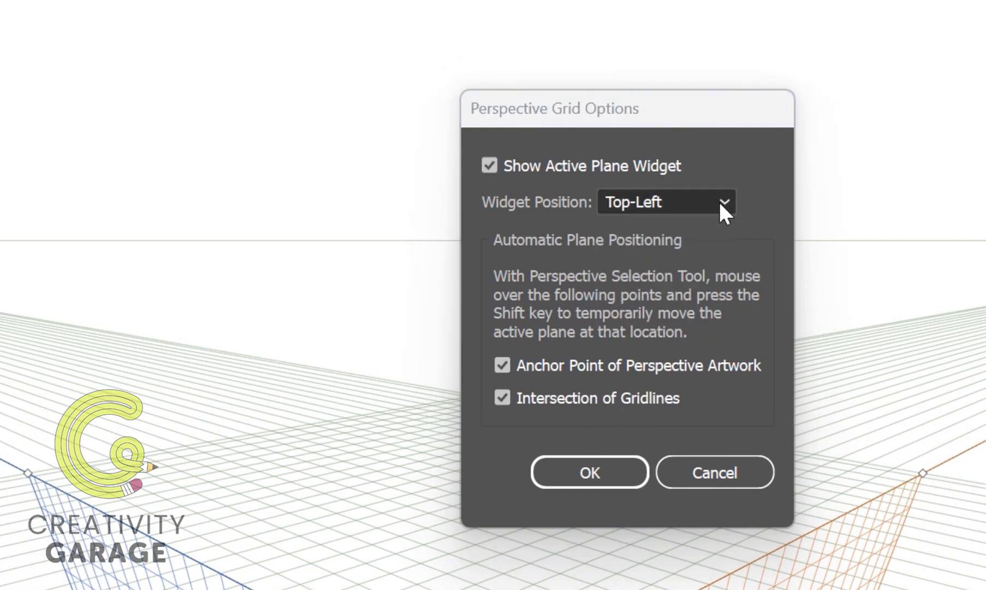
pyautogui.click(696, 478)
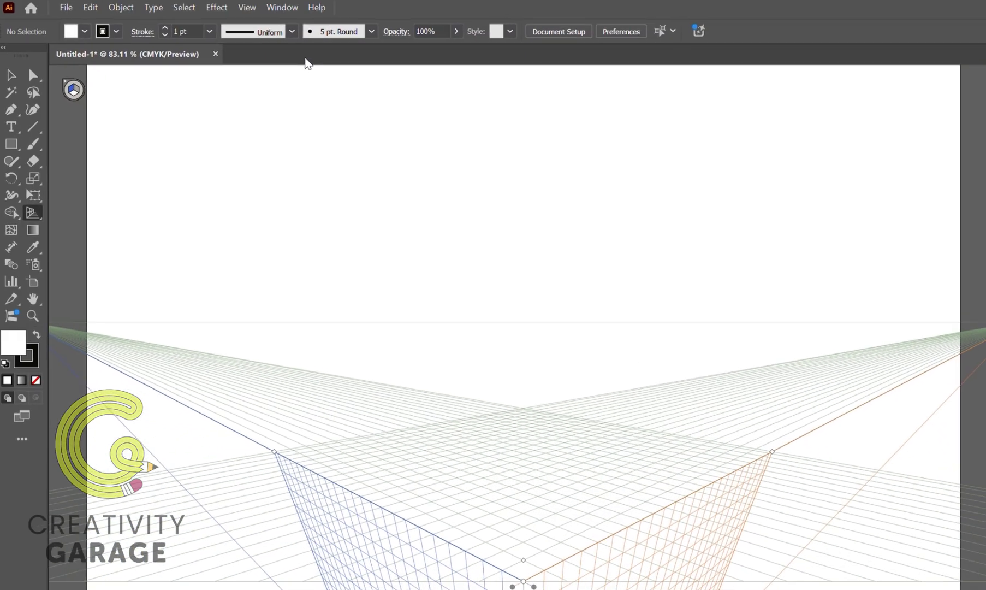
# Replace the three-point grid with the two-point perspective grid in its normal view.
pyautogui.click(249, 10)
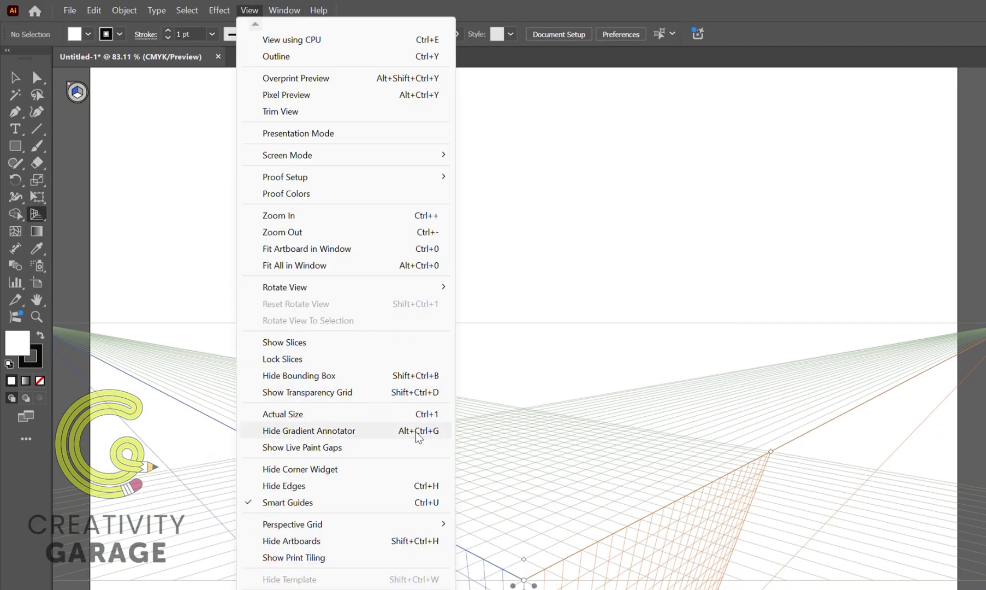
pyautogui.moveTo(383, 525)
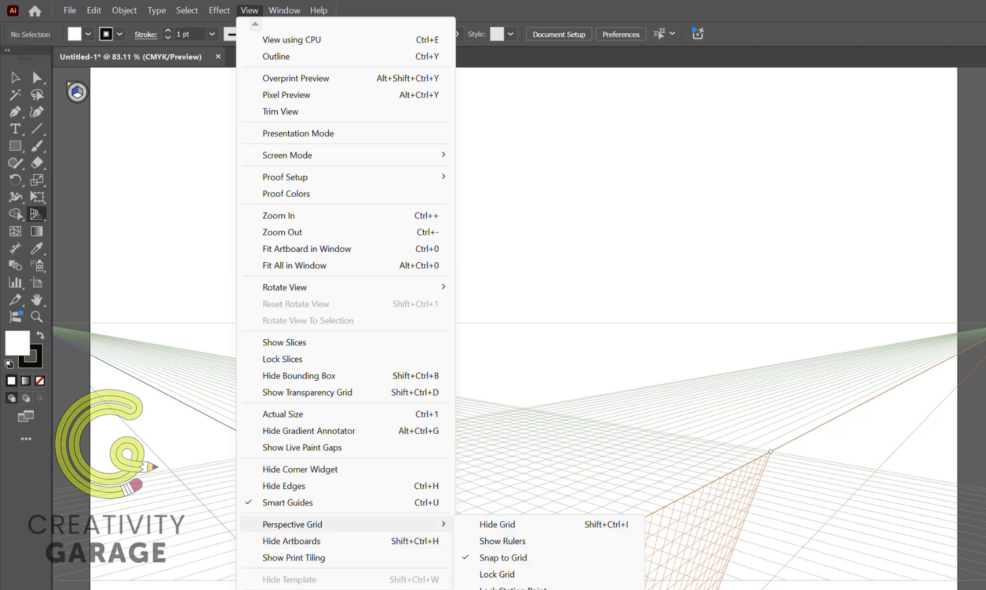
pyautogui.click(656, 589)
pyautogui.hotkey('ctrl', 'shift', 'i')
pyautogui.hotkey('ctrl', 'shift', 'i')
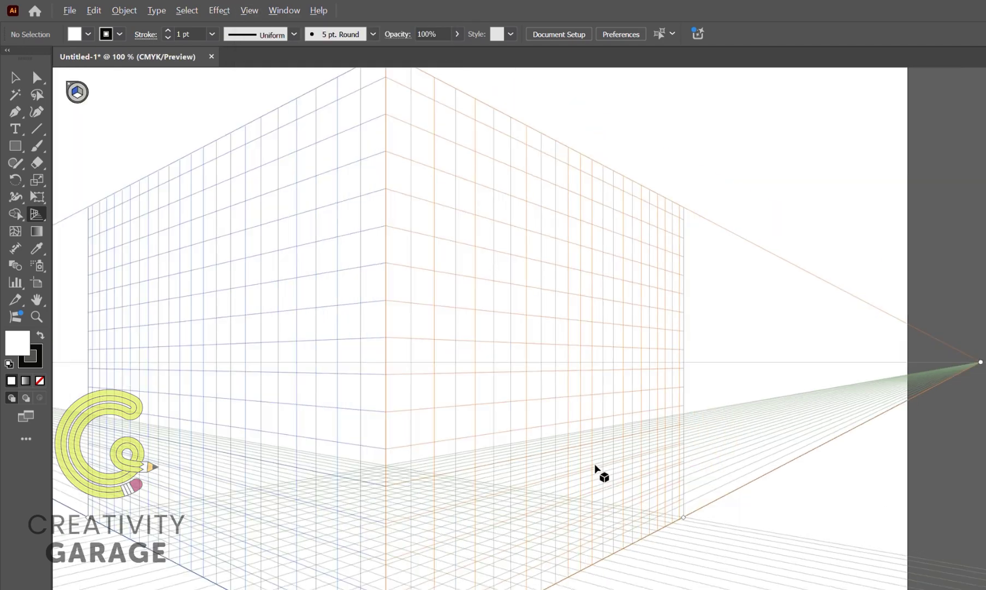
pyautogui.scroll(-1, 595, 465)
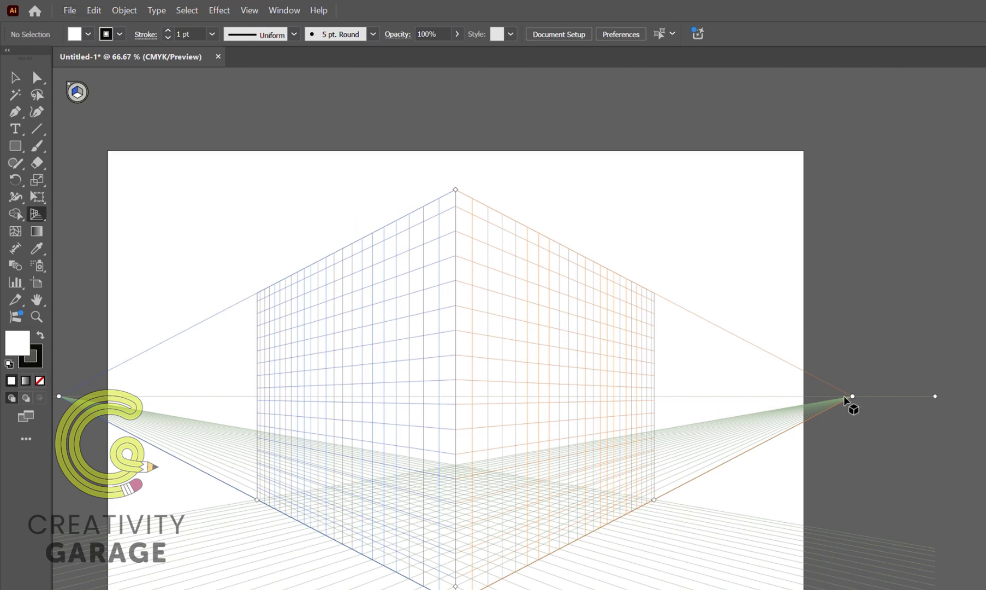
# Try moving the right vanishing point outward and the left vanishing point inward along the horizon, undoing each move.
pyautogui.moveTo(853, 396); pyautogui.dragTo(935, 396)
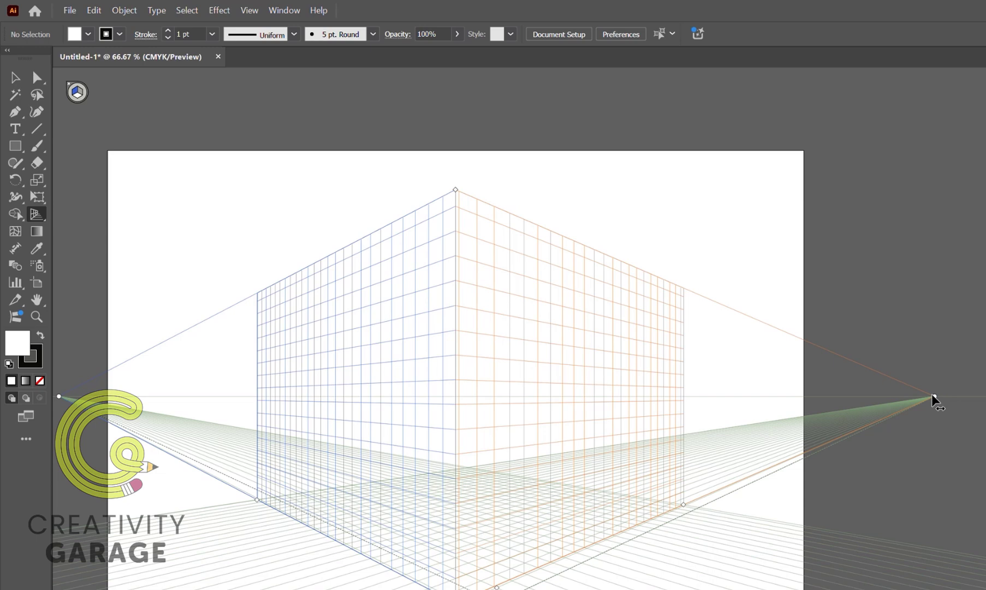
pyautogui.hotkey('ctrl', 'z')
pyautogui.moveTo(59, 396); pyautogui.dragTo(170, 389)
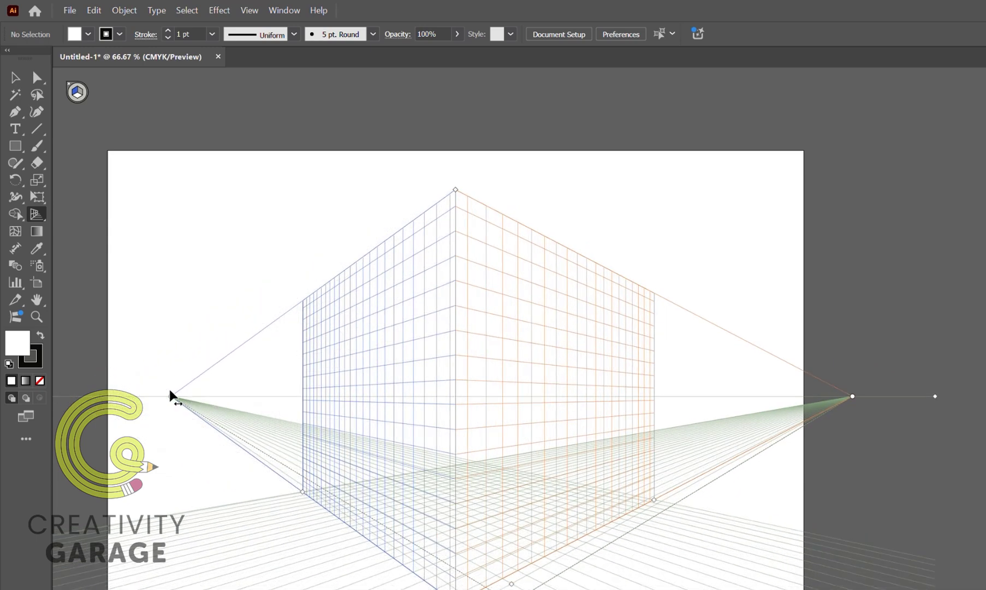
pyautogui.hotkey('ctrl', 'z')
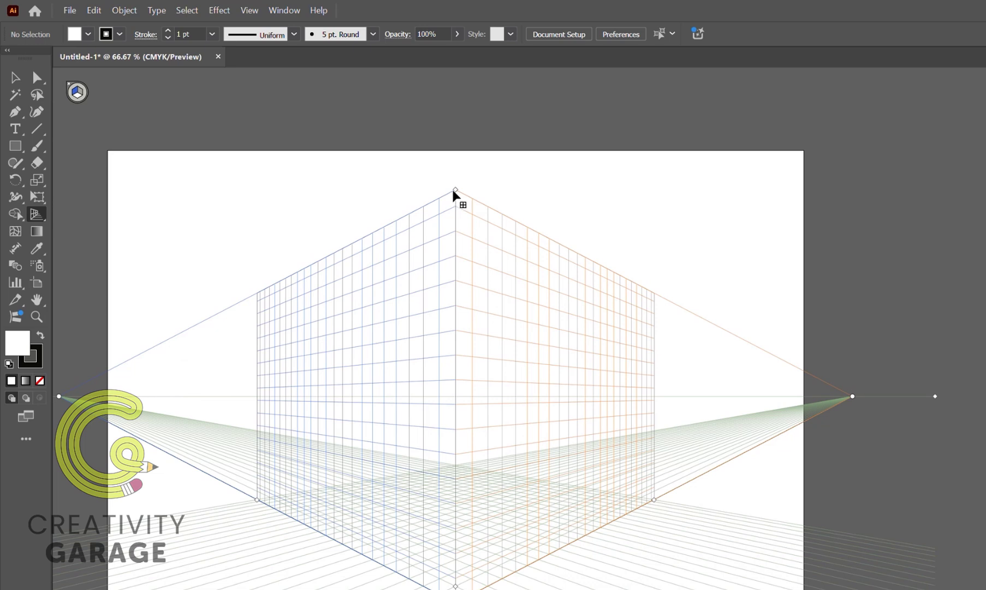
# Try extending the vertical grid planes above the artboard's upper edge, and undo the height change.
pyautogui.moveTo(453, 192); pyautogui.dragTo(453, 125)
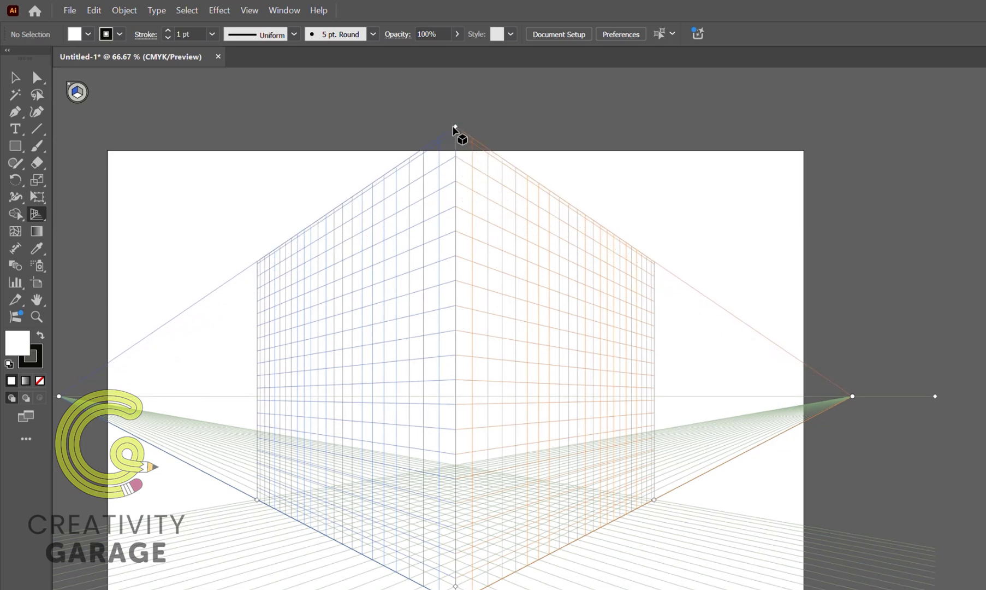
pyautogui.hotkey('ctrl', 'z')
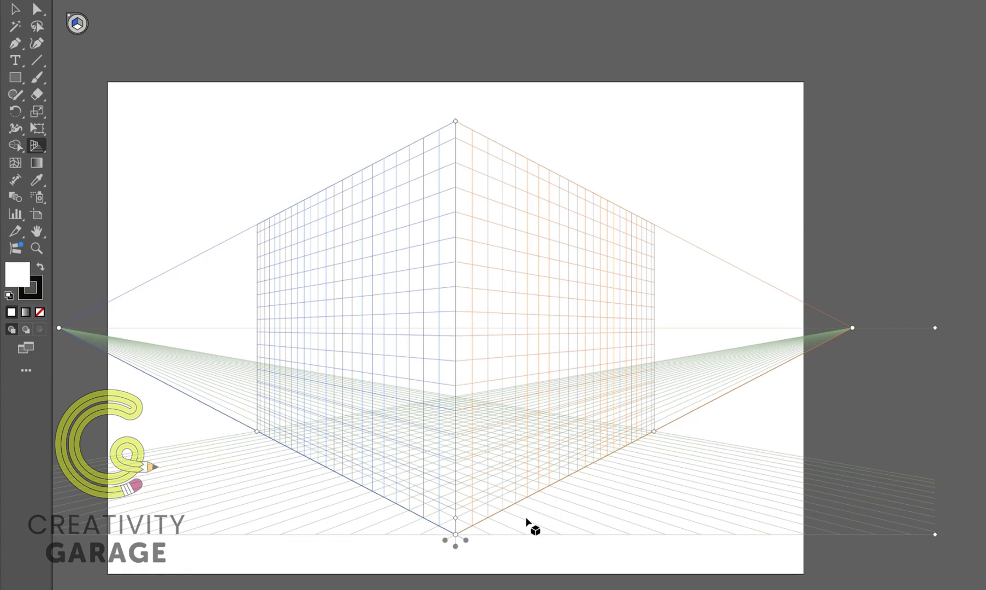
# Try lowering the horizontal grid plane and sliding the left and right grid planes apart, undoing each move.
pyautogui.moveTo(456, 546); pyautogui.dragTo(462, 585)
pyautogui.hotkey('ctrl', 'z')
pyautogui.moveTo(468, 546); pyautogui.dragTo(374, 524)
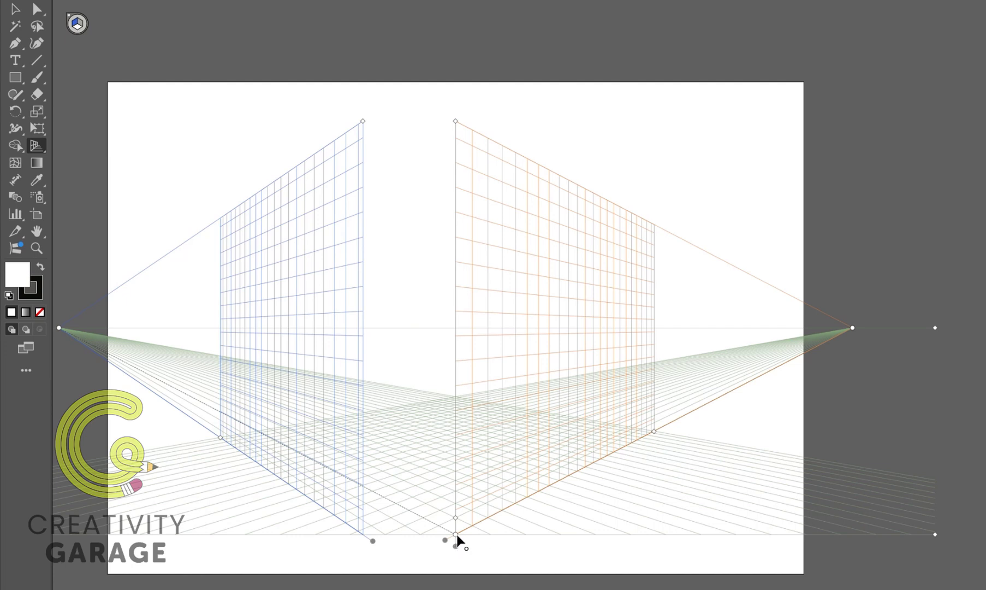
pyautogui.moveTo(457, 538); pyautogui.dragTo(512, 541)
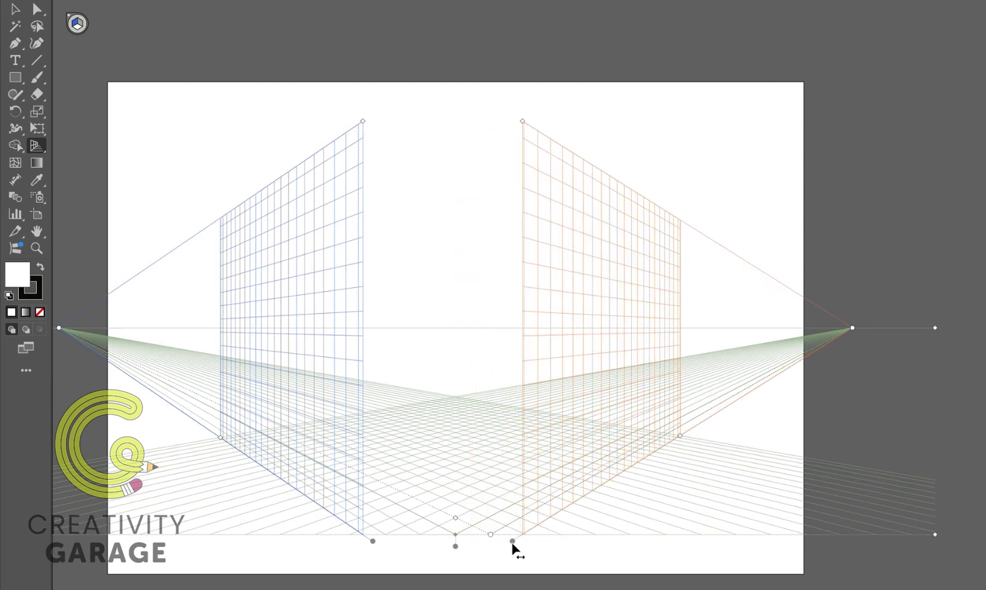
pyautogui.hotkey('ctrl', 'z')
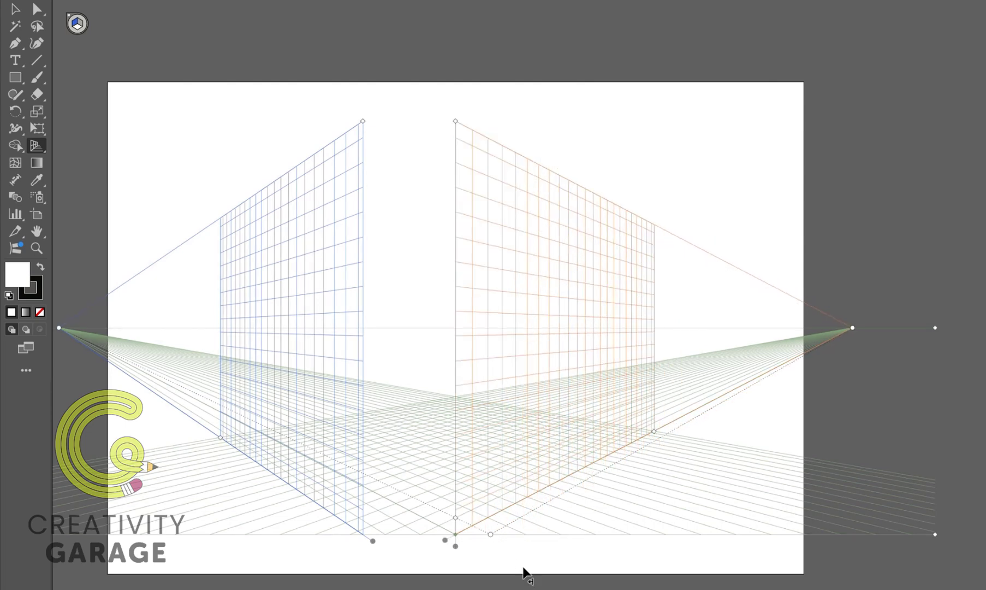
pyautogui.hotkey('ctrl', 'z')
pyautogui.moveTo(444, 541); pyautogui.dragTo(556, 535)
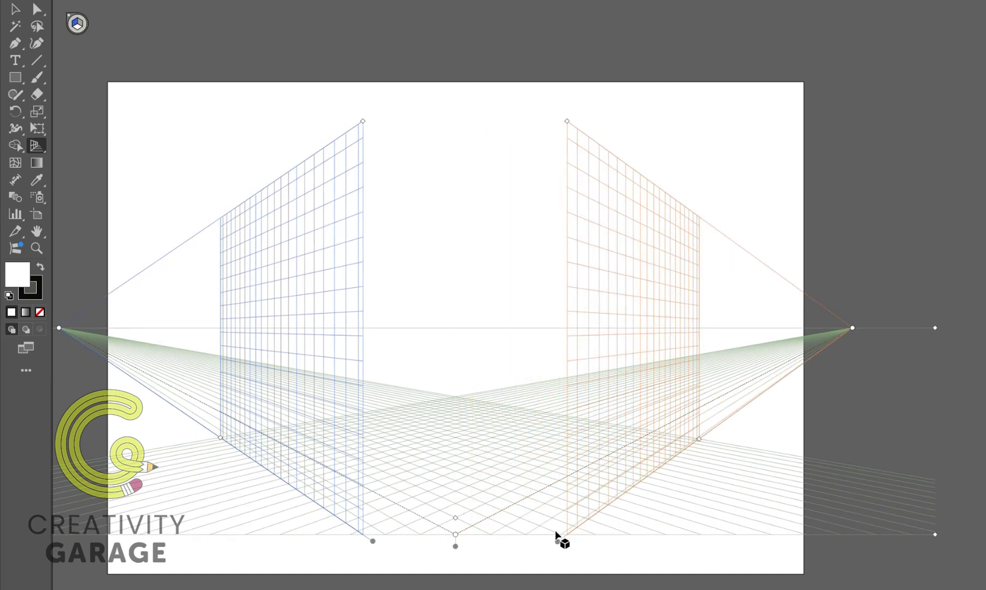
pyautogui.hotkey('ctrl', 'z')
pyautogui.hotkey('ctrl', 'z')
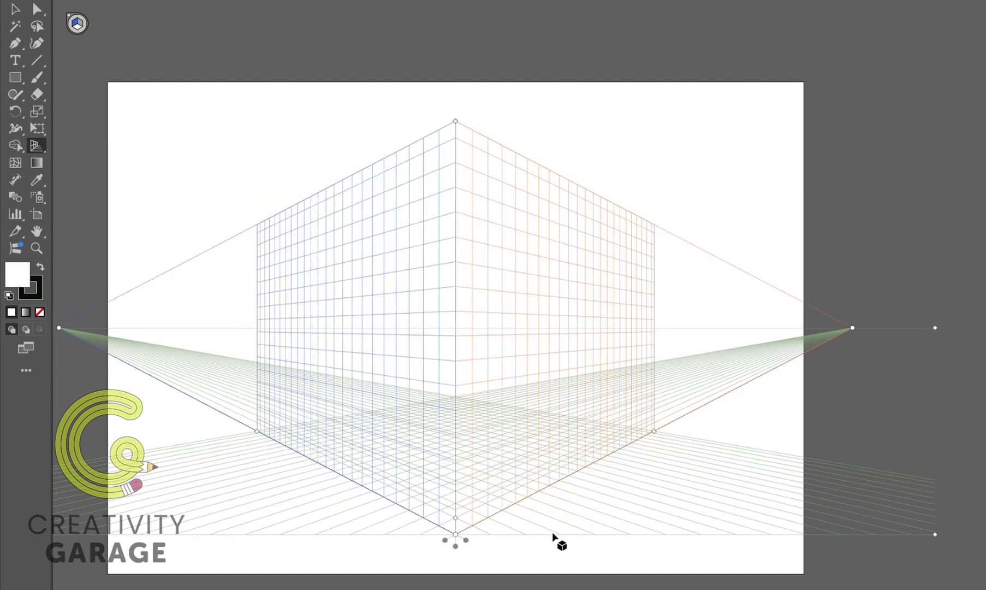
# Add the text CREATIVITY near the artboard's upper edge and enlarge it to about 107.9 pt.
pyautogui.press('t')
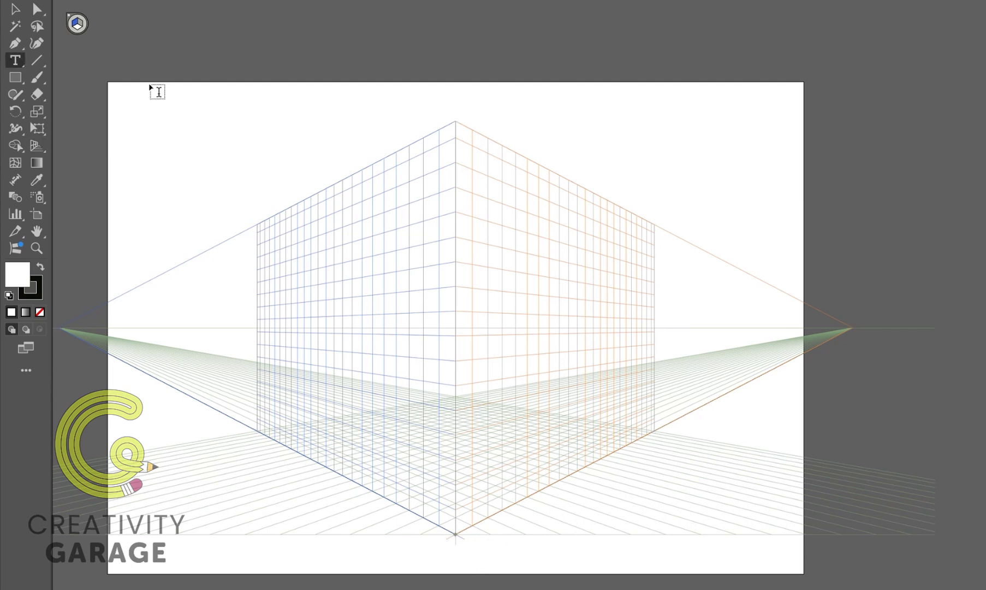
pyautogui.click(344, 102)
pyautogui.write('CRE')
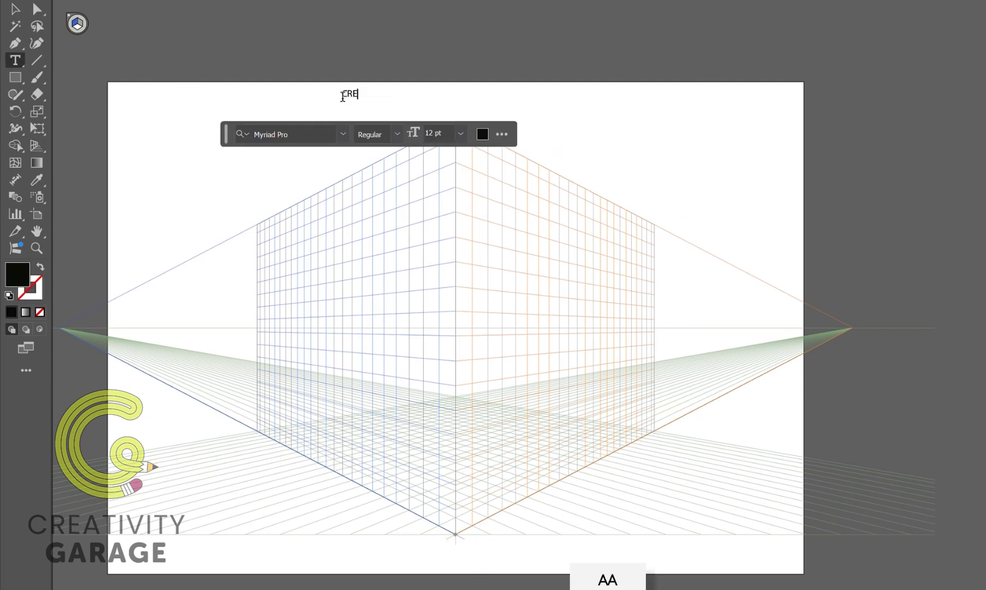
pyautogui.write('ATIVITY')
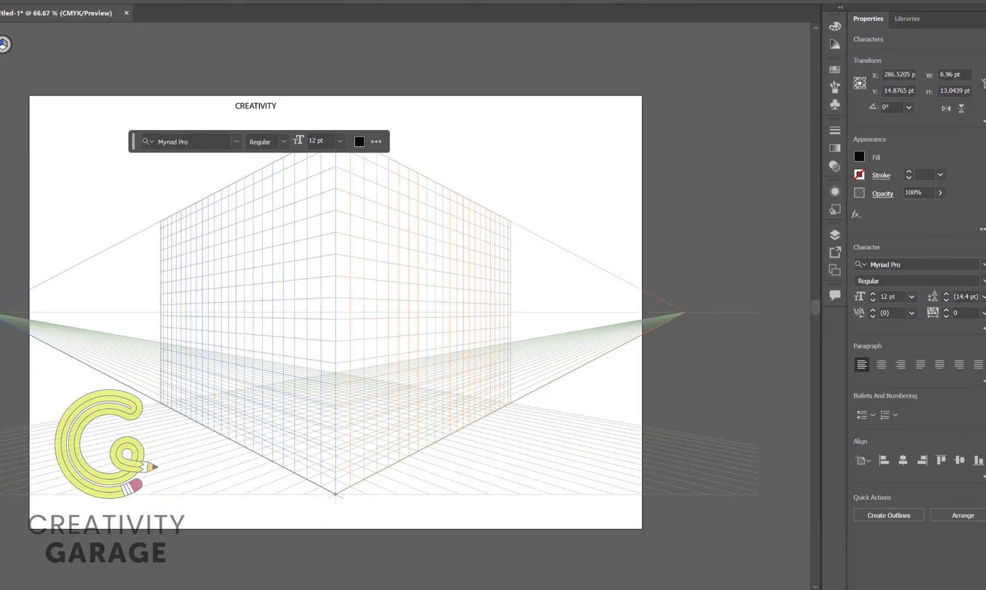
pyautogui.click(15, 10)
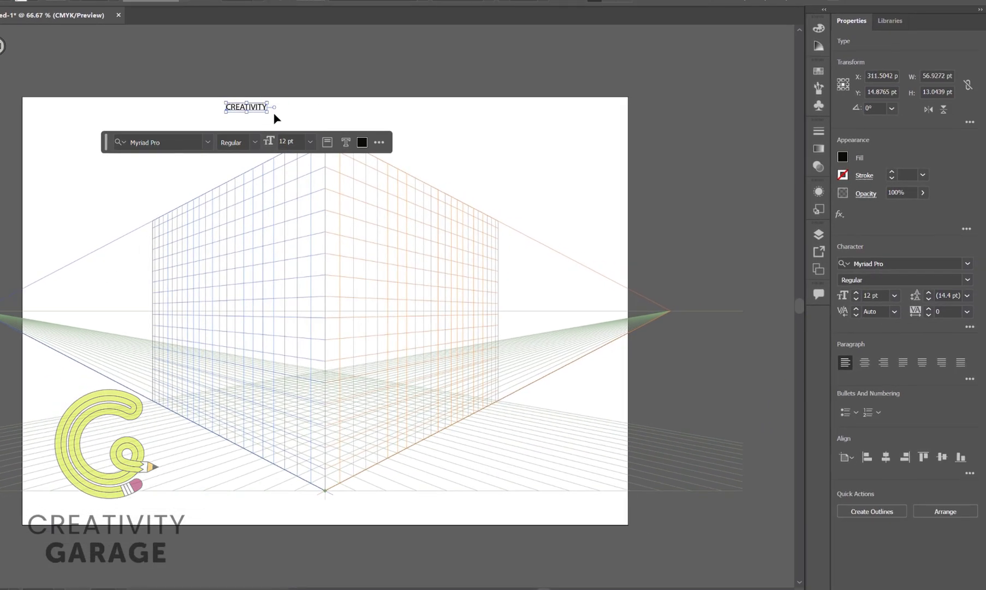
pyautogui.moveTo(267, 113); pyautogui.dragTo(595, 211)
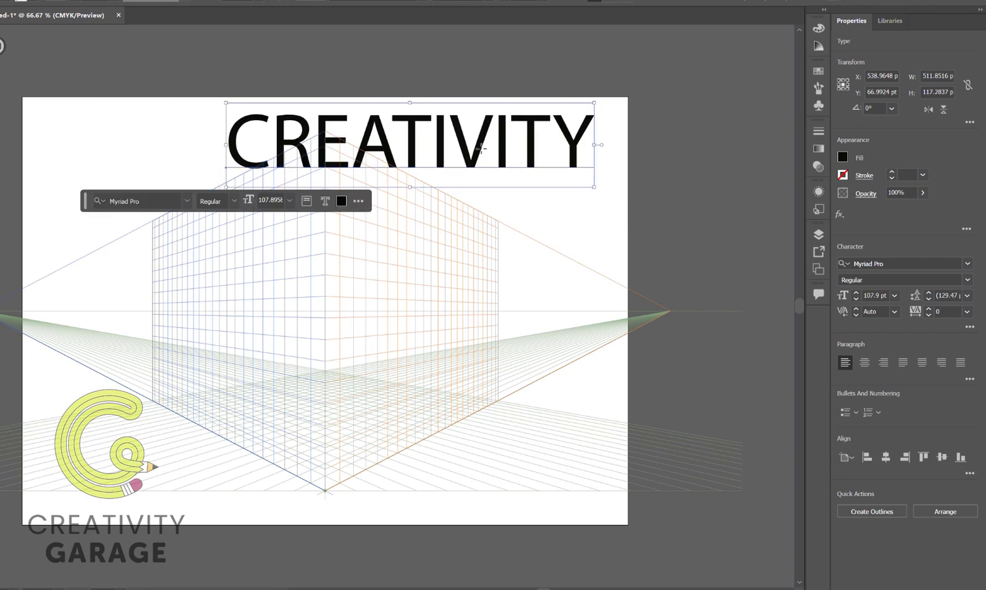
# Set the CREATIVITY text in Tw Cen MT Condensed Extra Bold and convert it to outlines.
pyautogui.moveTo(485, 153); pyautogui.dragTo(408, 151)
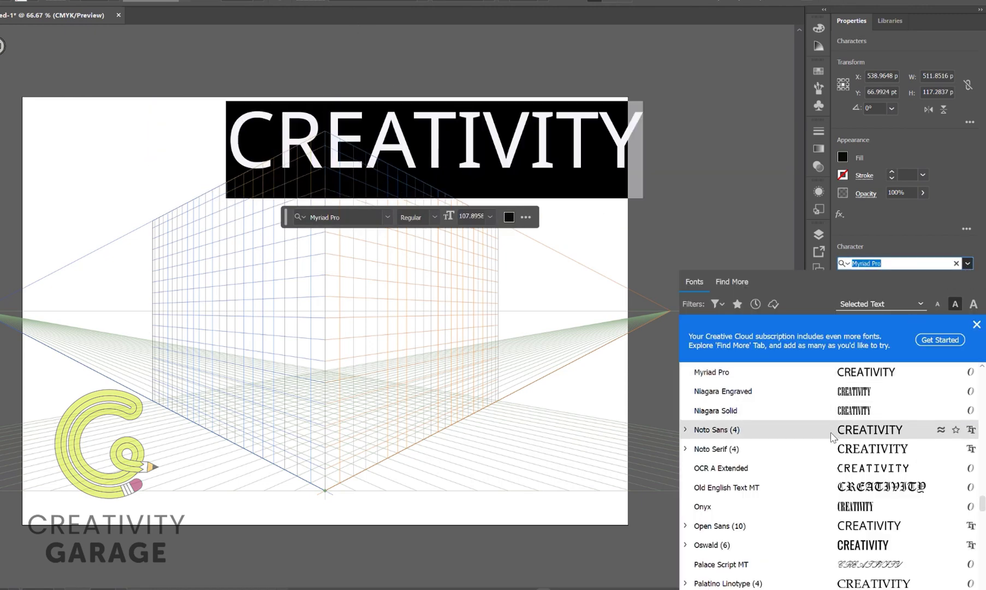
pyautogui.scroll(-12, 834, 414)
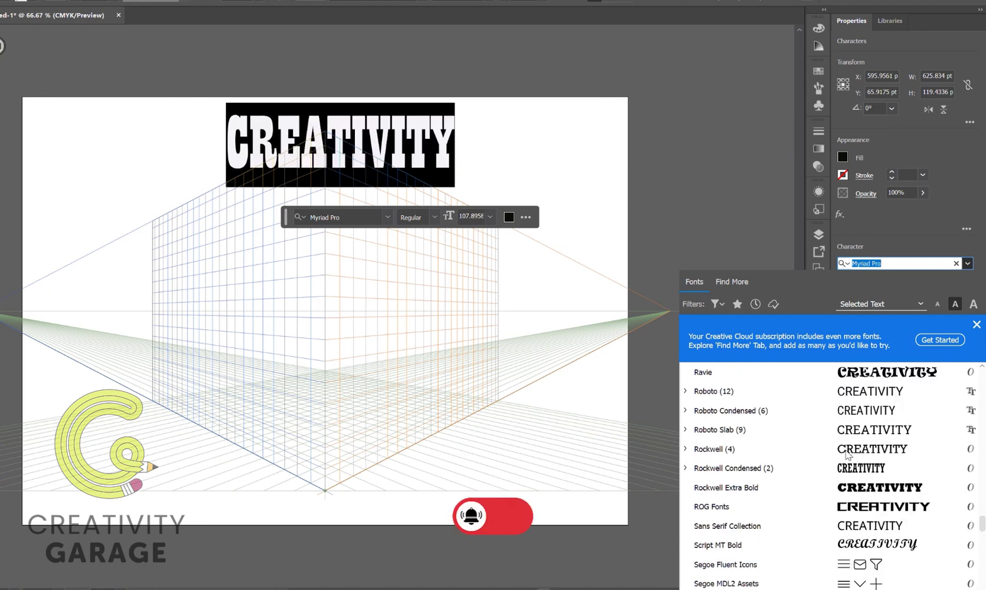
pyautogui.click(845, 434)
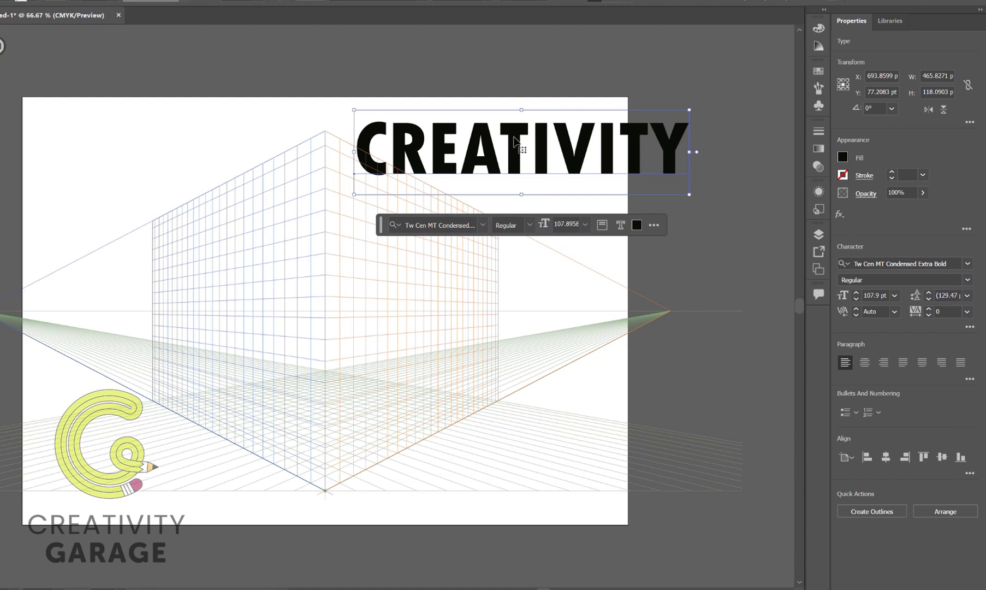
pyautogui.rightClick(514, 139)
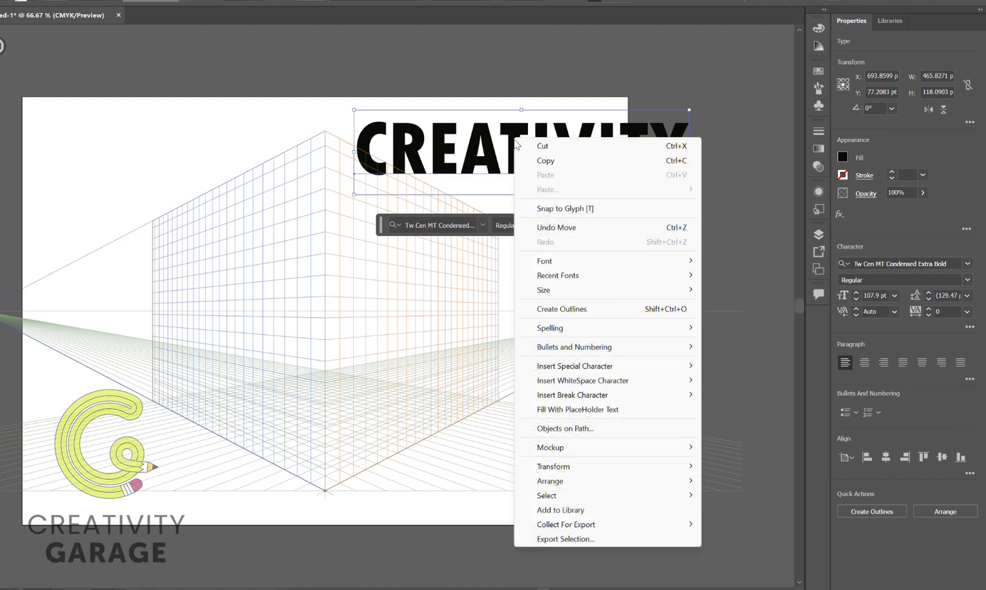
pyautogui.click(571, 315)
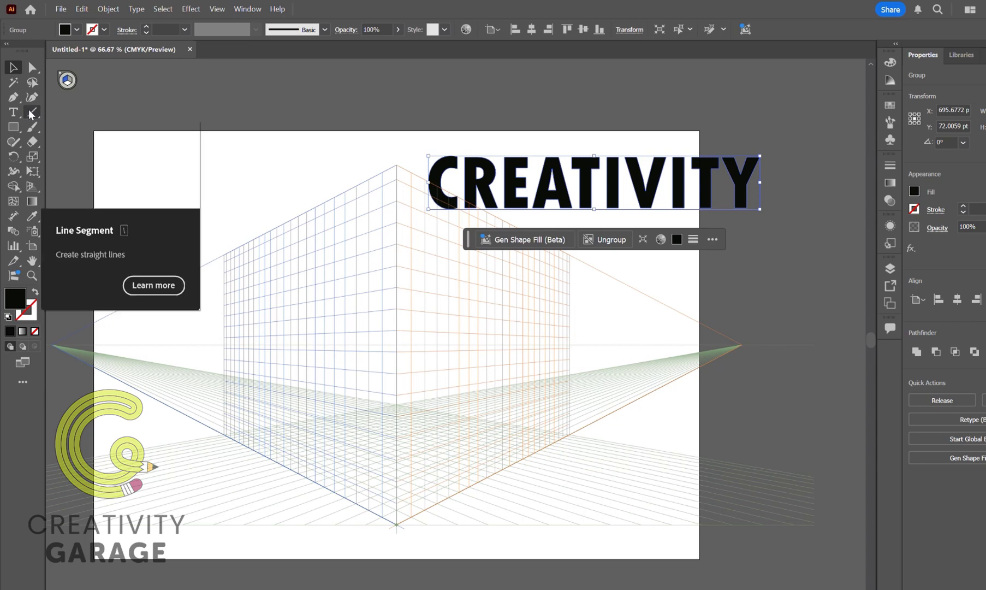
# Draw a straight vertical line through the centre of the first T, extending past its upper and lower edges.
pyautogui.click(31, 113)
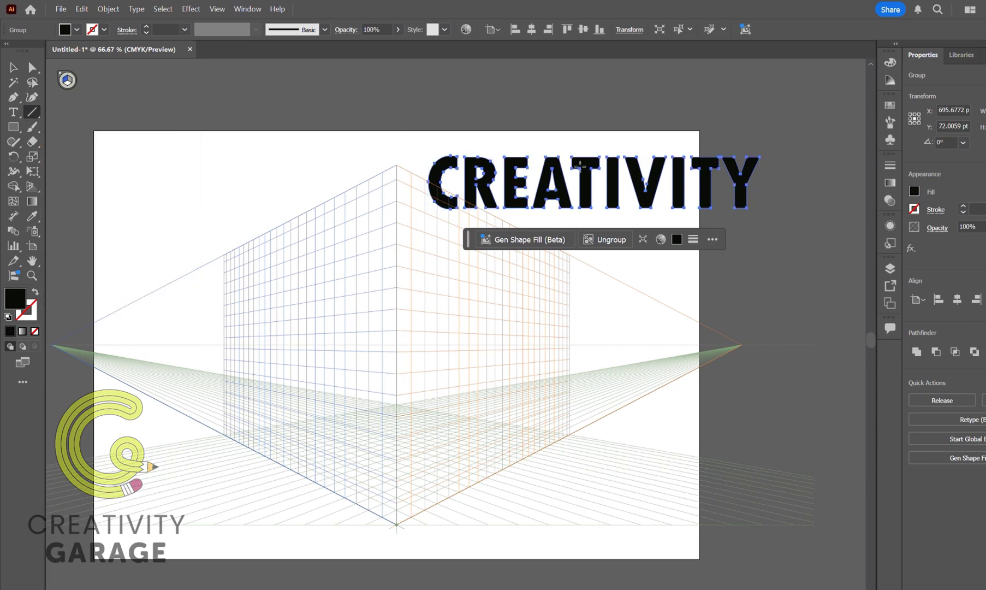
pyautogui.scroll(2, 595, 178)
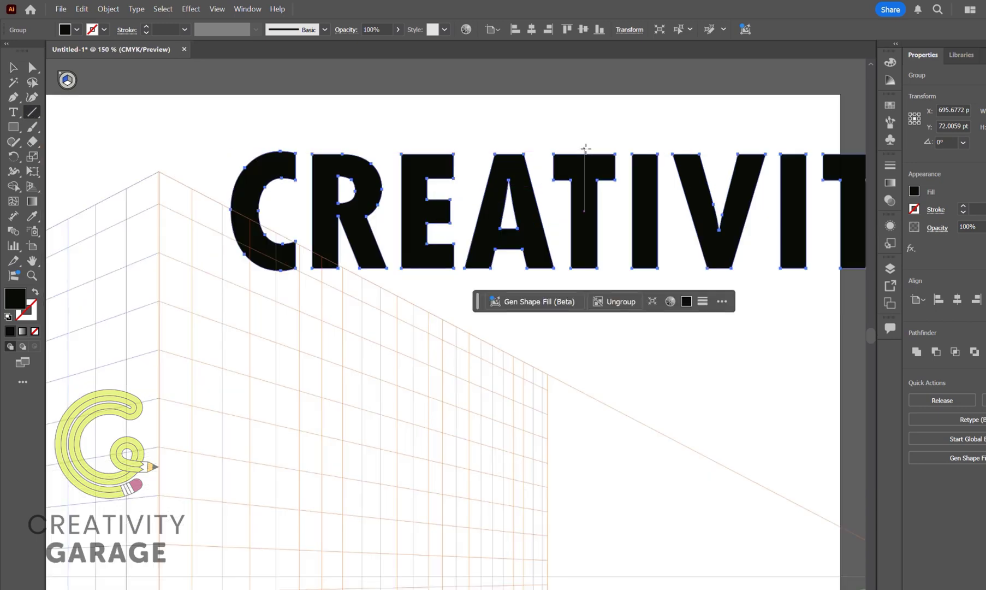
pyautogui.moveTo(585, 148)
pyautogui.mouseDown()
pyautogui.moveTo(586, 306)
pyautogui.moveTo(585, 295)
pyautogui.mouseUp()
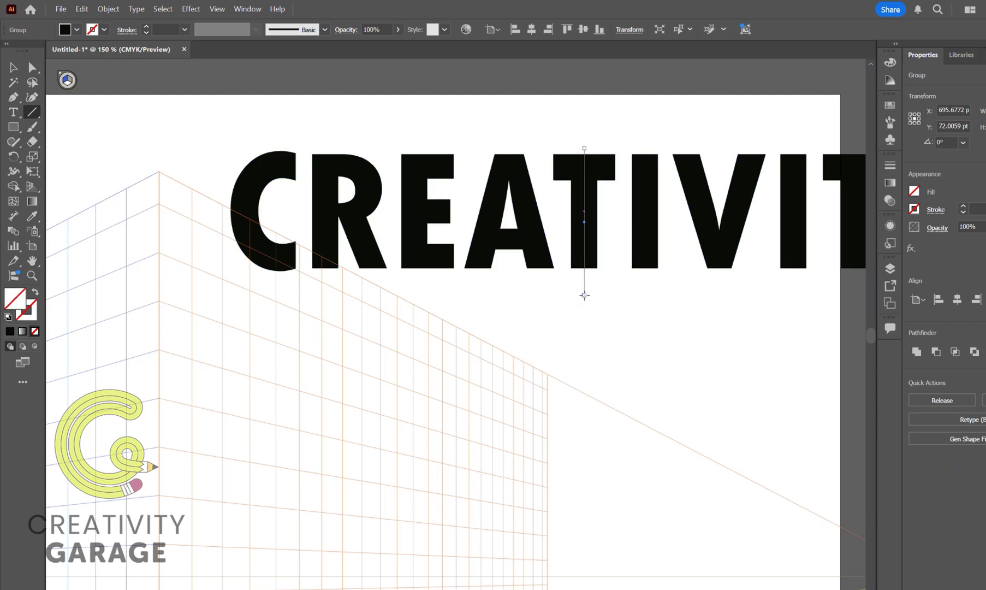
pyautogui.press('v')
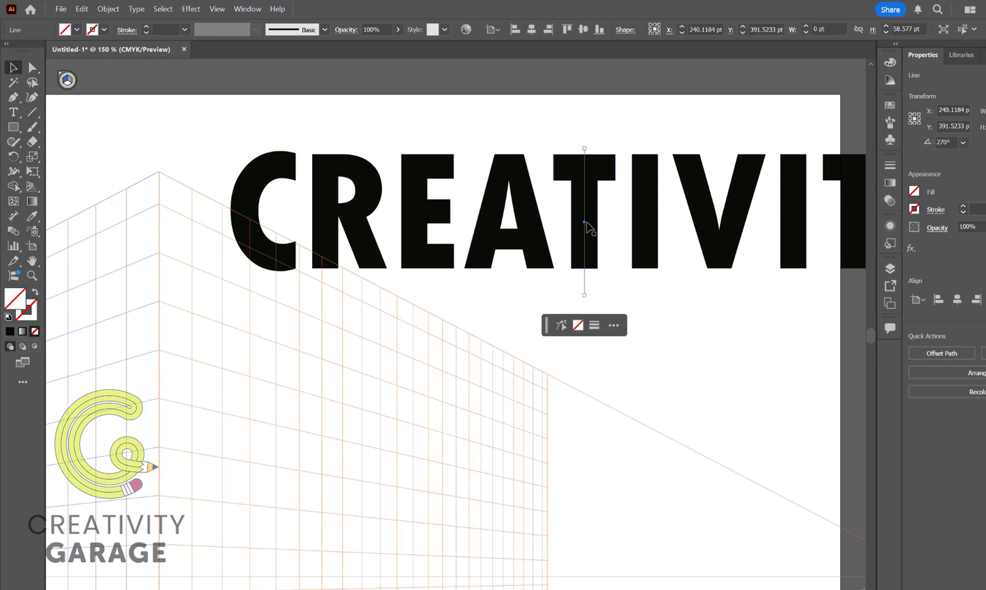
pyautogui.moveTo(582, 219); pyautogui.dragTo(585, 223)
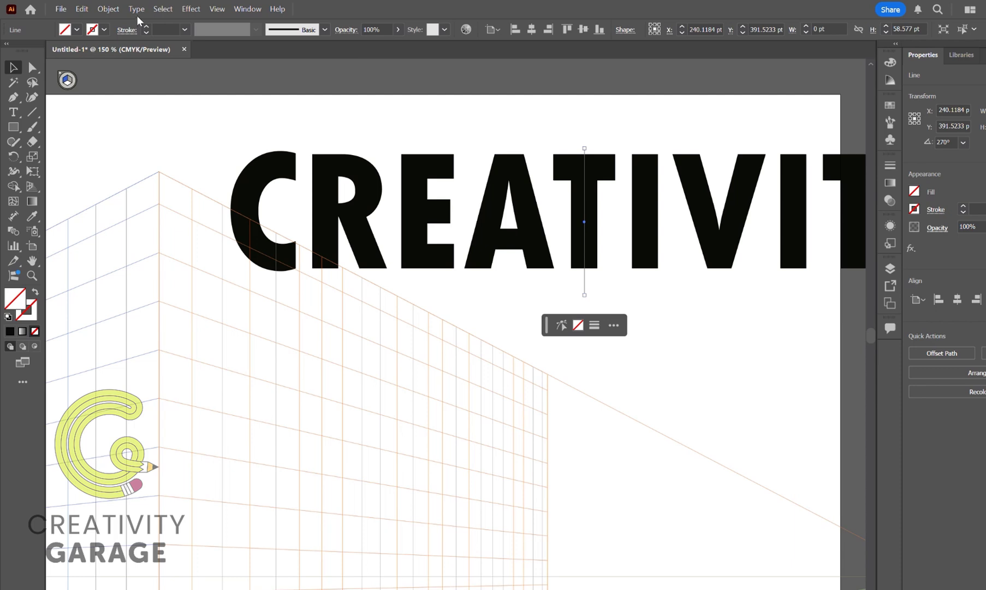
# Split the first T into two halves along the vertical line with Divide Objects Below.
pyautogui.click(109, 10)
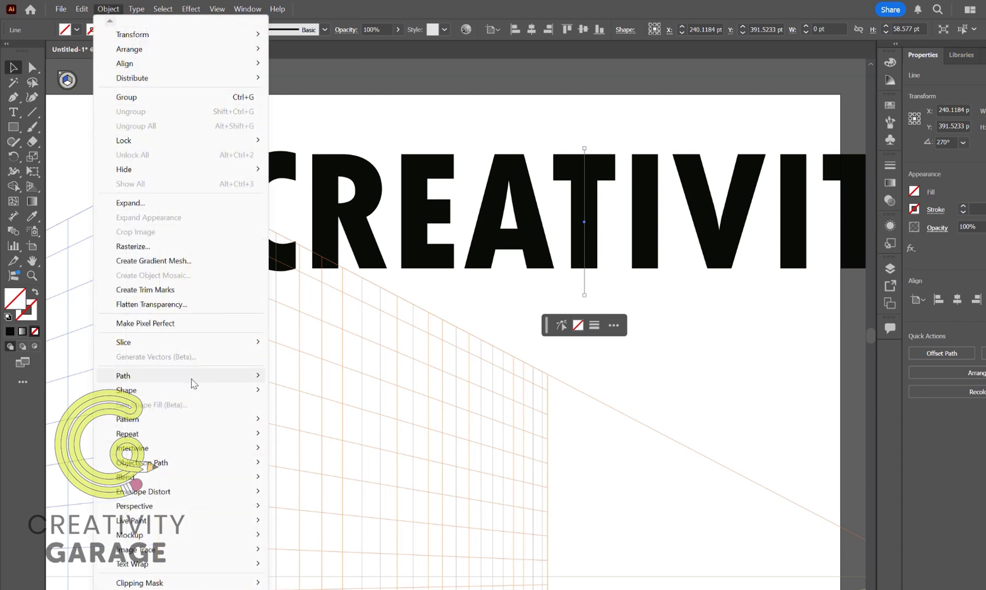
pyautogui.moveTo(192, 381)
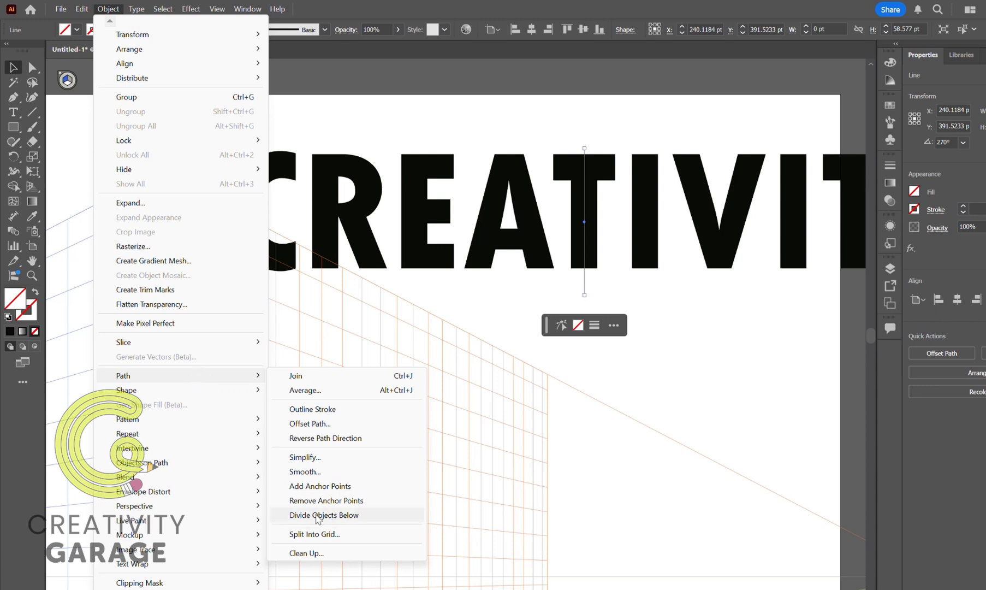
pyautogui.click(317, 515)
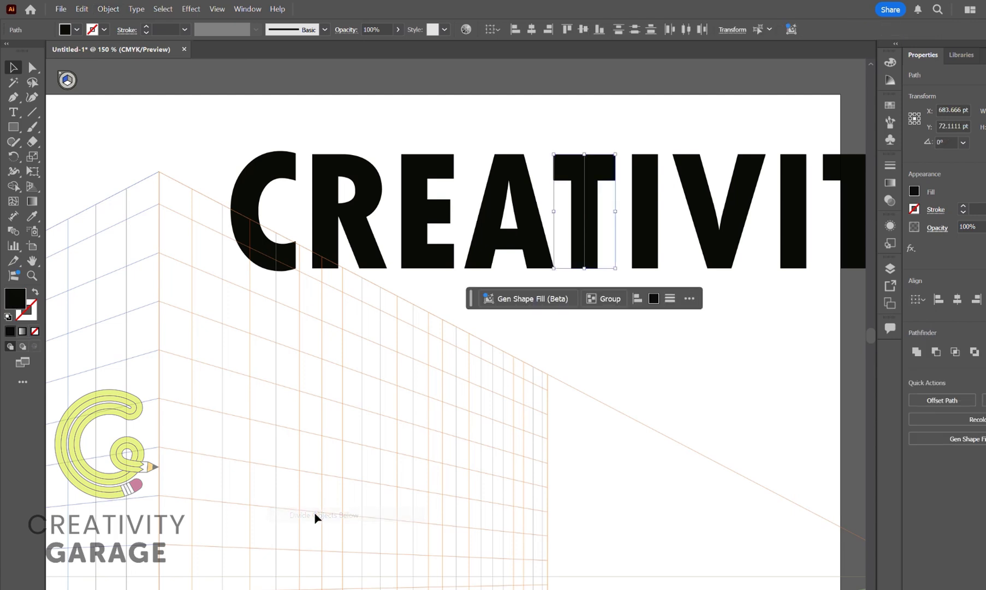
pyautogui.click(718, 327)
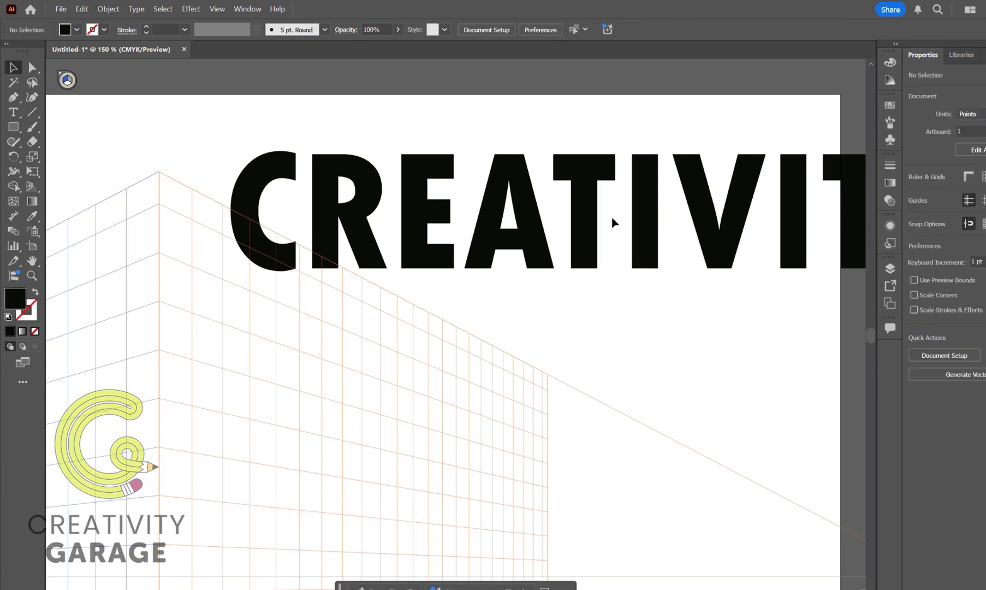
# Ungroup the outlined CREATIVITY lettering and check that the first T's right half selects on its own.
pyautogui.click(591, 225)
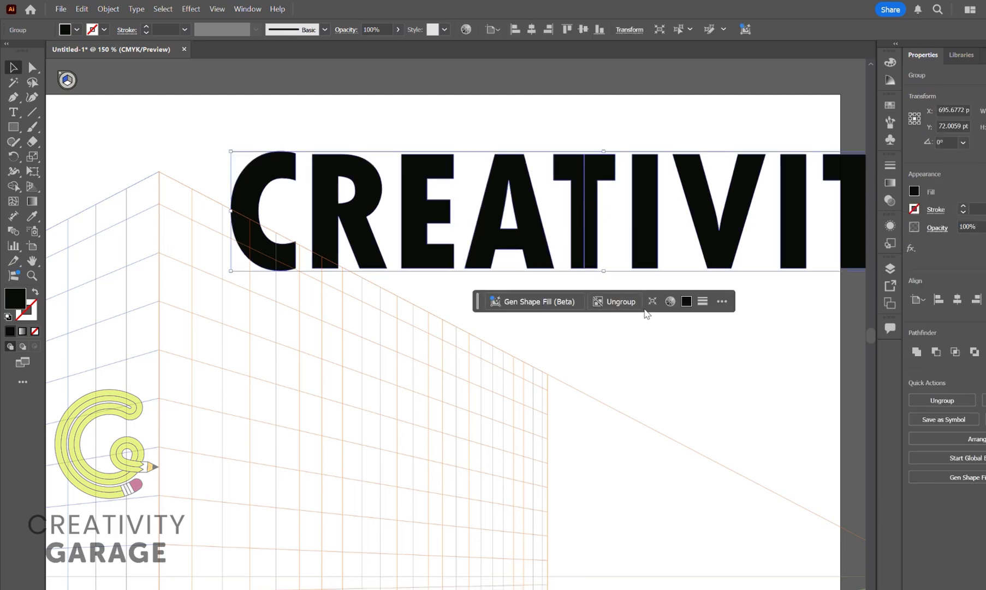
pyautogui.click(620, 301)
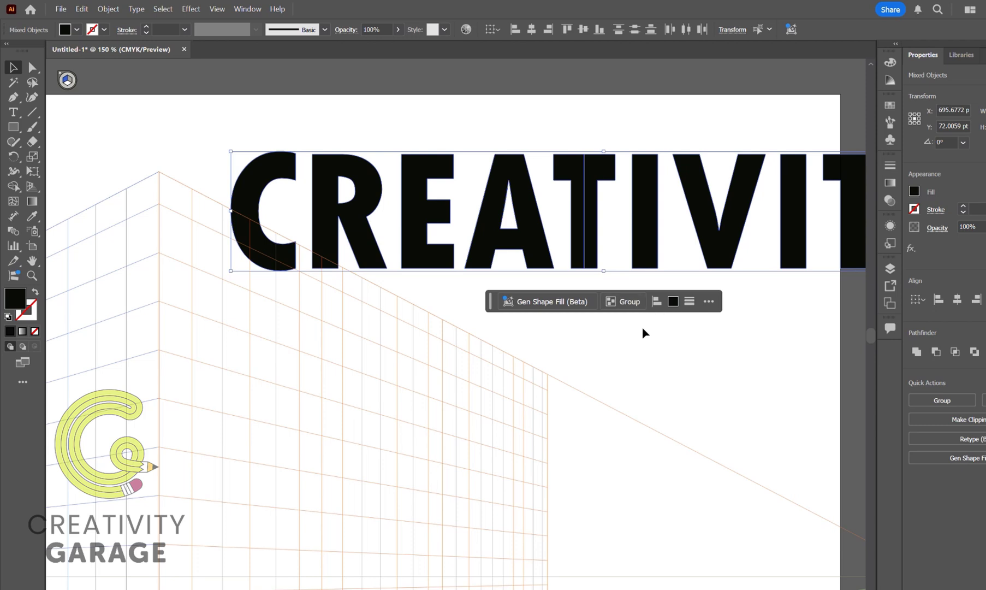
pyautogui.click(695, 351)
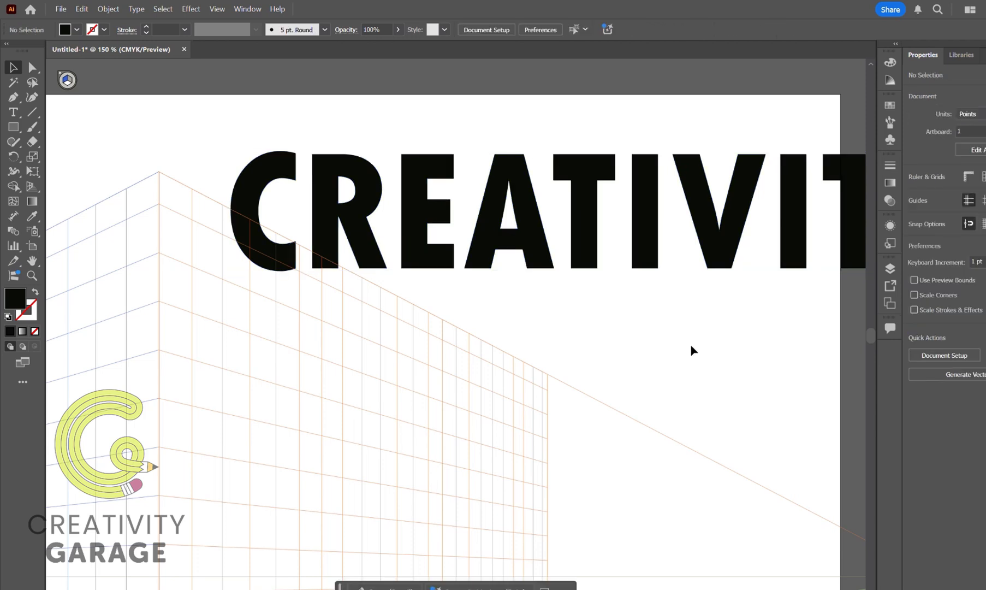
pyautogui.click(590, 185)
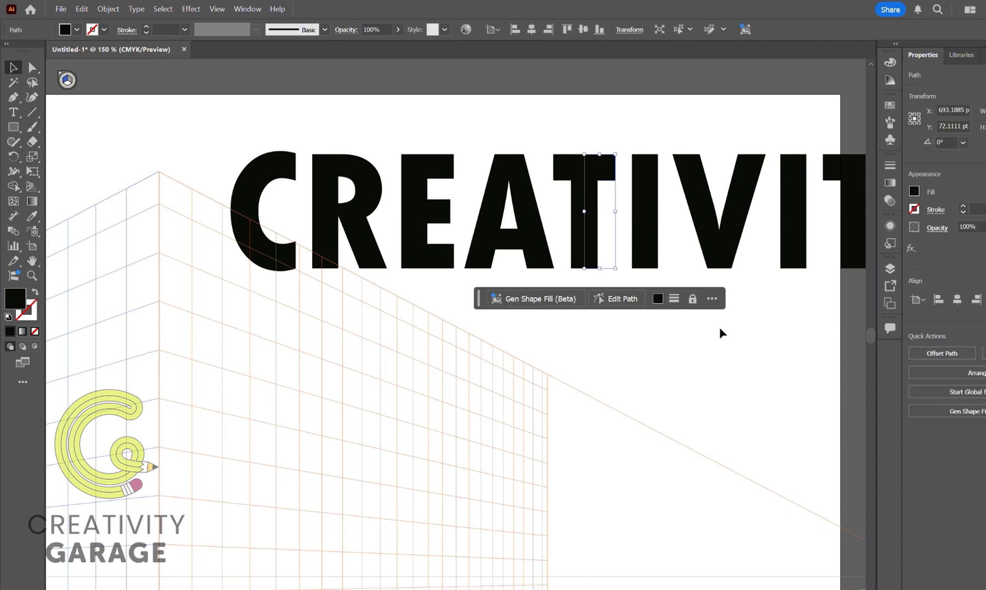
pyautogui.click(732, 350)
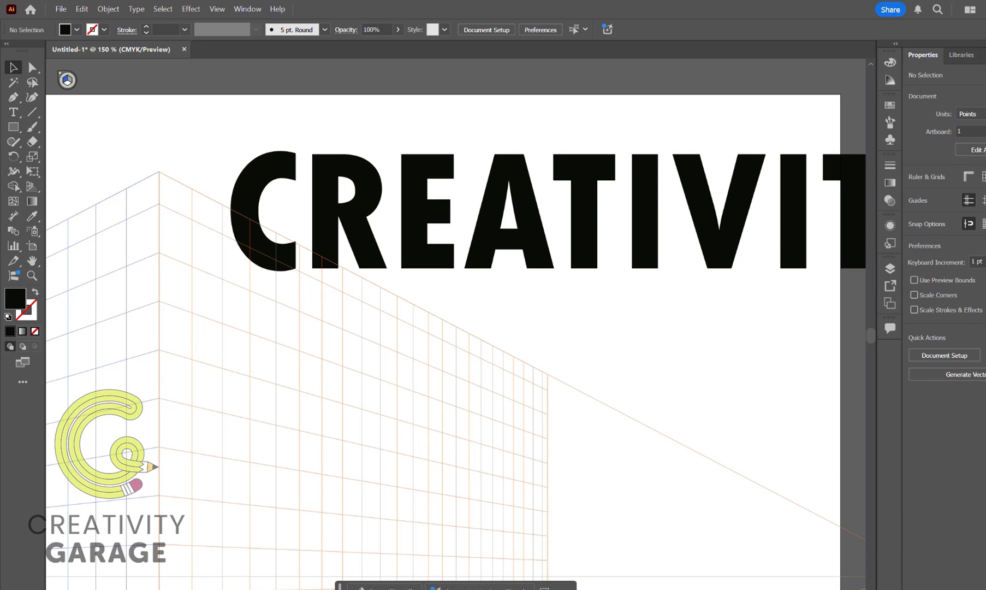
# Group the first T's right half with the letters IVITY that follow it.
pyautogui.hscroll(5, 794, 203)
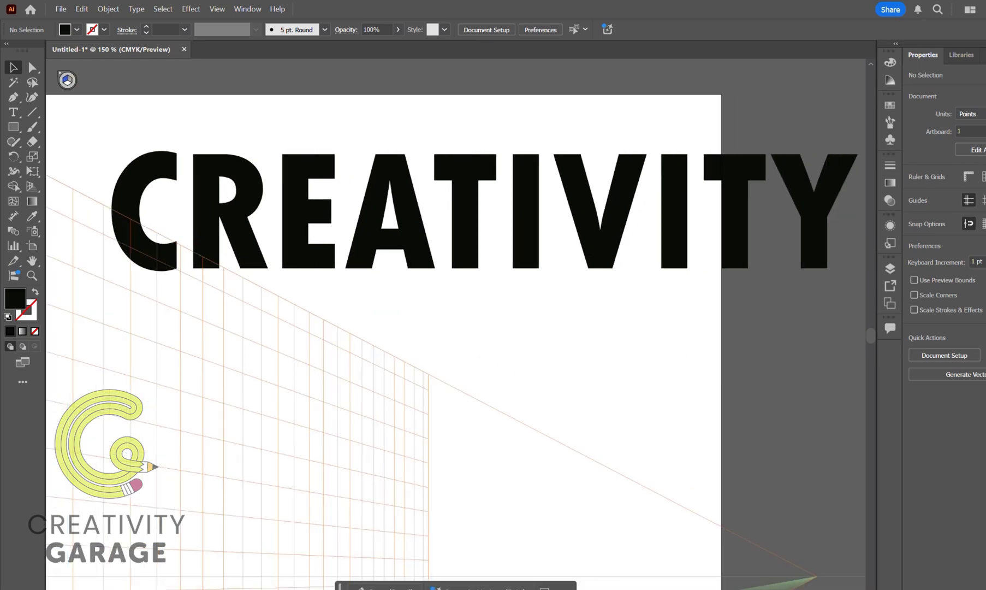
pyautogui.moveTo(705, 112); pyautogui.dragTo(419, 339)
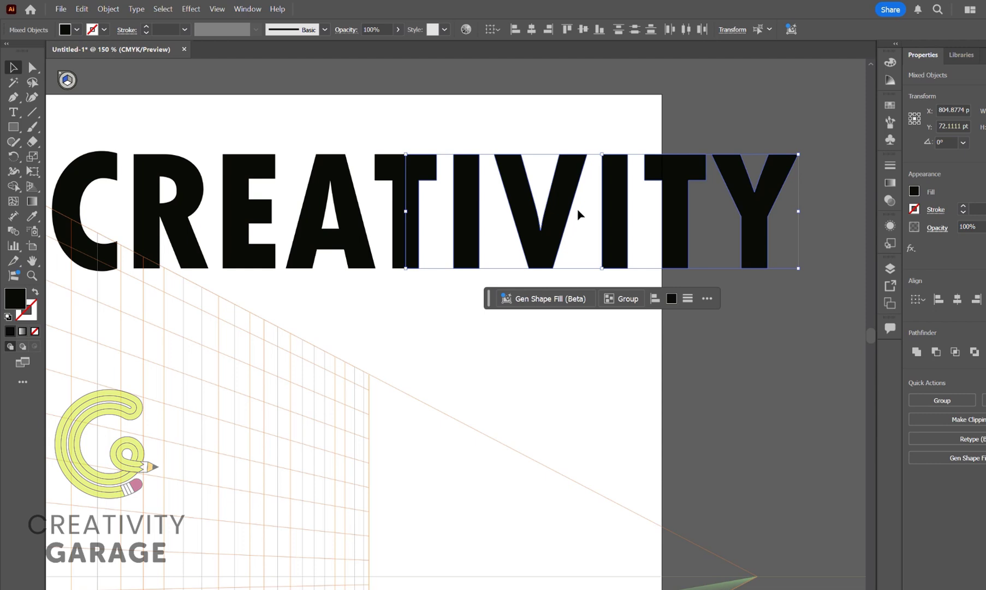
pyautogui.click(627, 299)
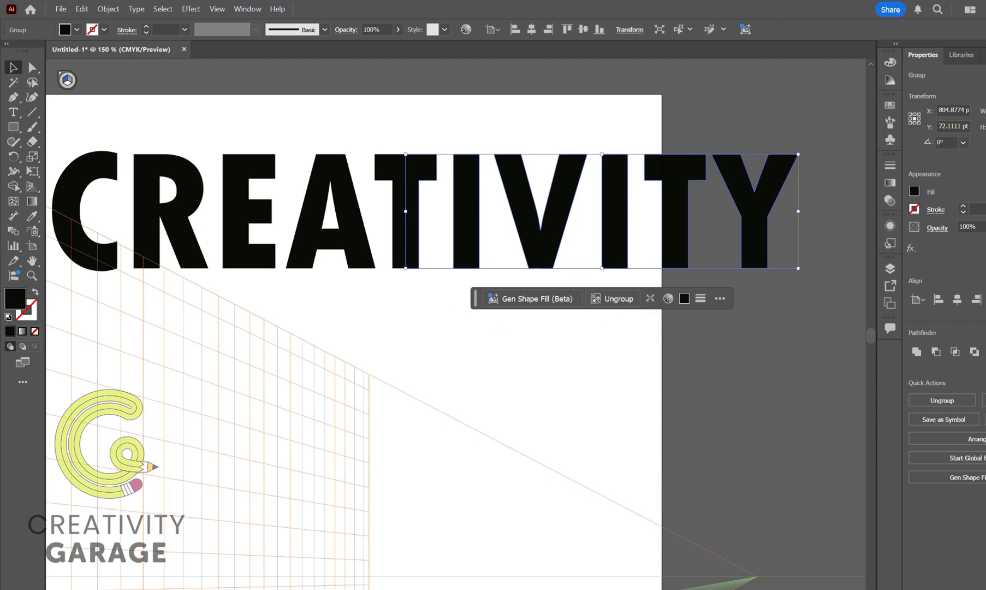
# Group the letters CREA with the left half of the first T.
pyautogui.hscroll(-3, 437, 328)
pyautogui.moveTo(150, 126); pyautogui.dragTo(528, 266)
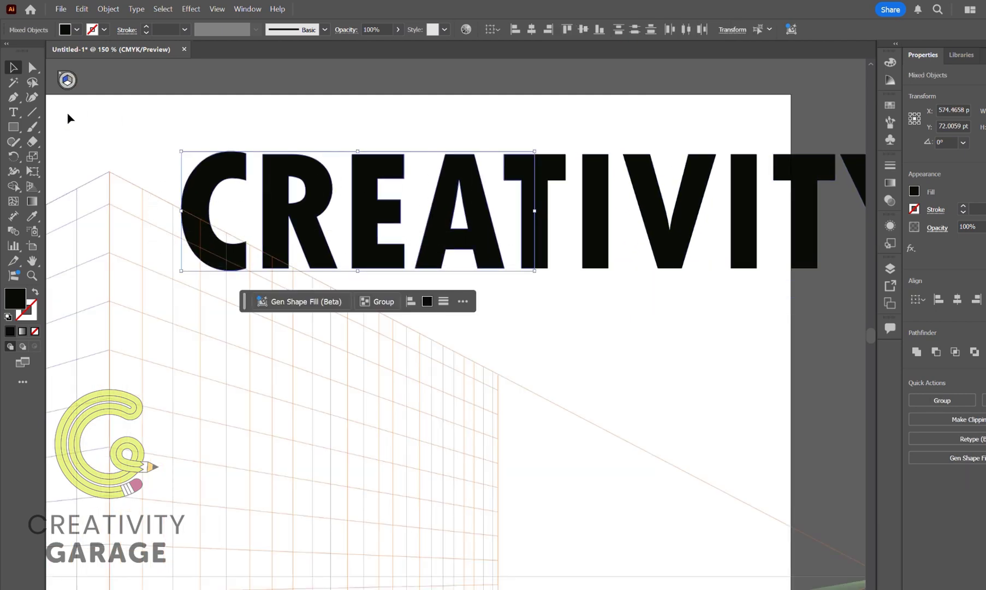
pyautogui.click(378, 301)
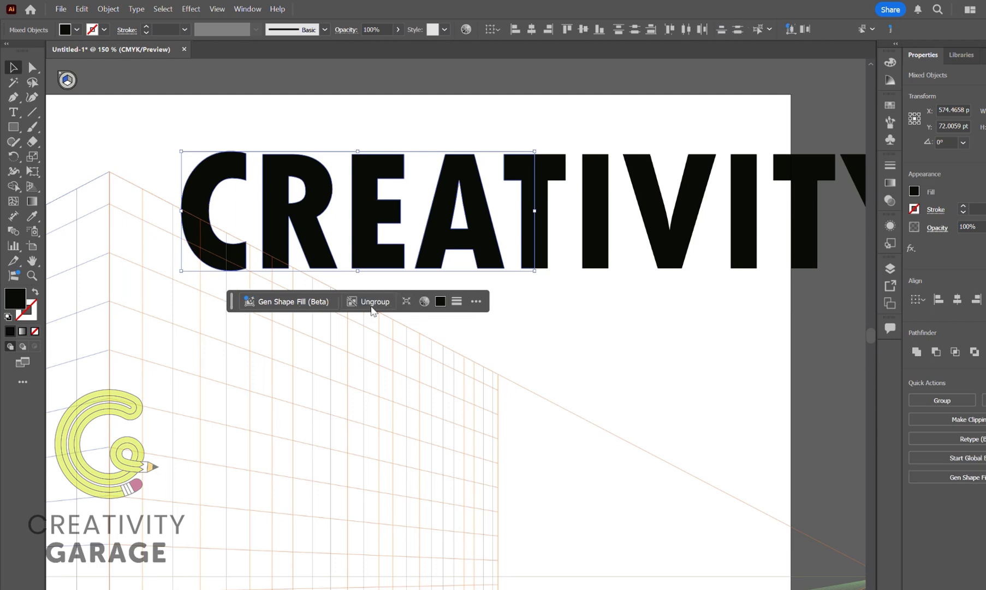
pyautogui.scroll(-1, 337, 427)
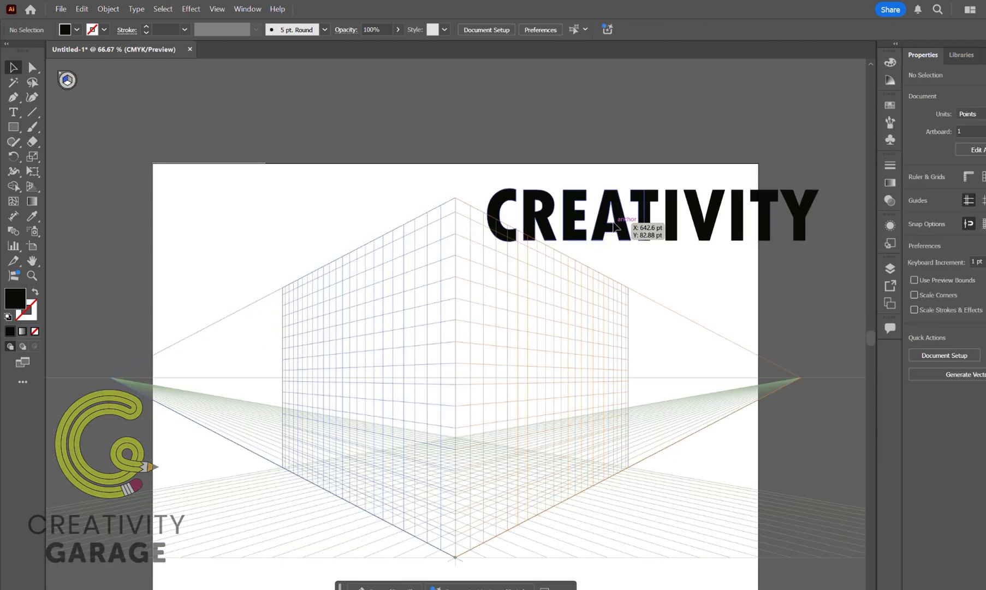
# Move the CREA half and the TIVITY half apart, above the left and right sides of the two-point grid.
pyautogui.moveTo(616, 225); pyautogui.dragTo(325, 216)
pyautogui.moveTo(705, 223); pyautogui.dragTo(644, 210)
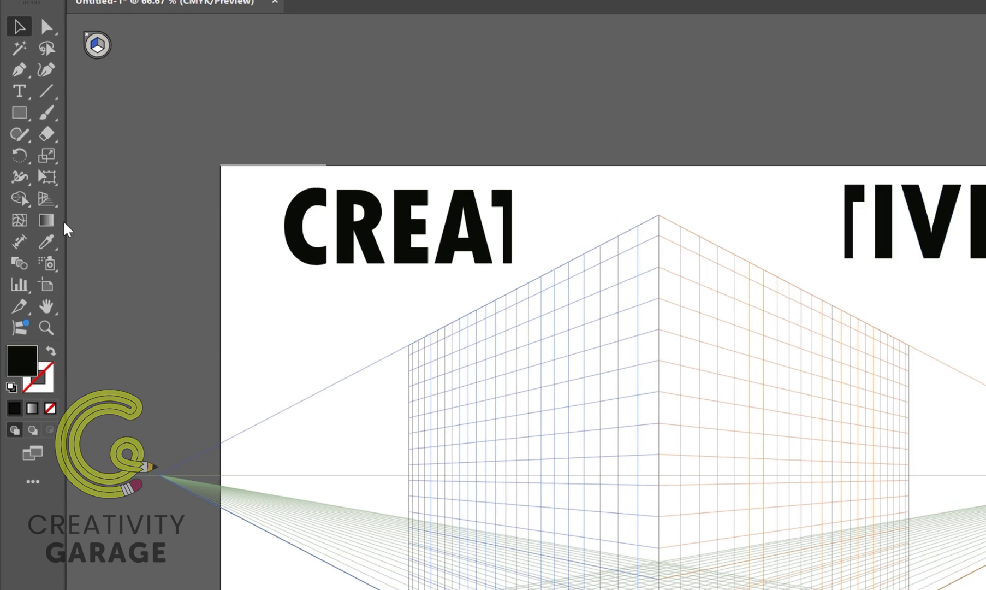
# Attach the CREA half to the left grid plane with the Perspective Selection tool and scale it to fill the plane.
pyautogui.click(46, 199)
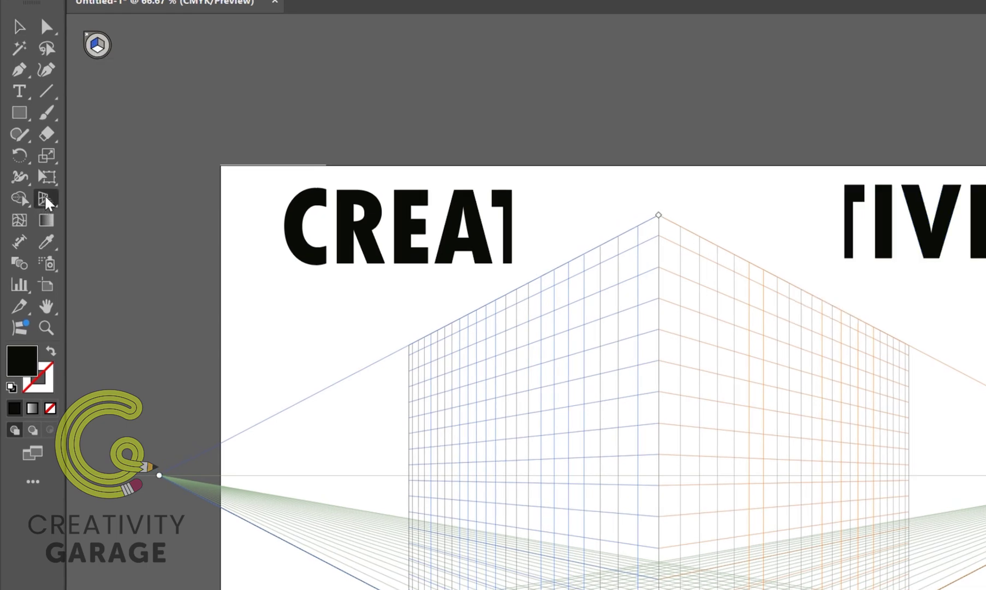
pyautogui.click(101, 48)
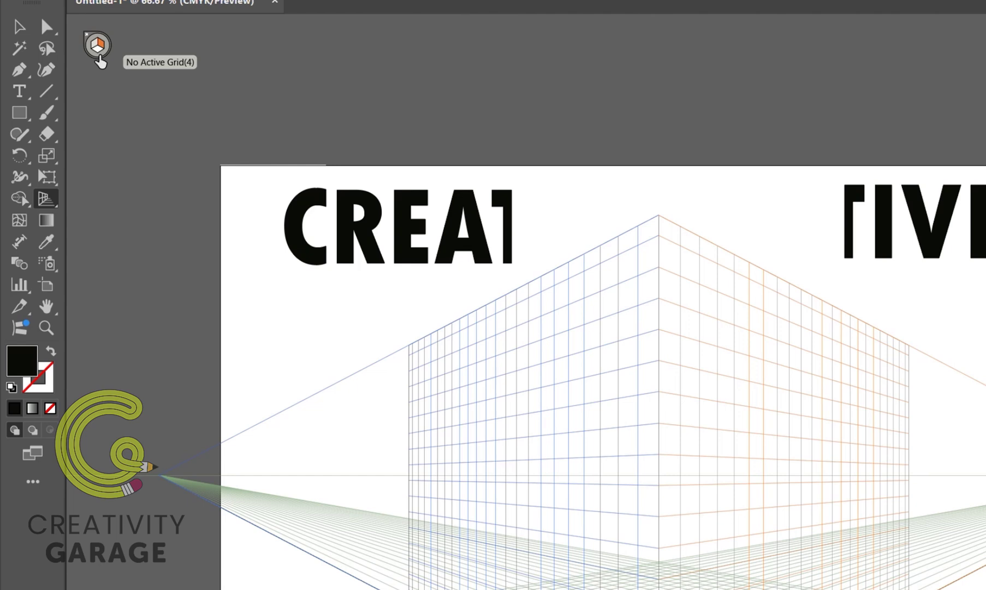
pyautogui.click(94, 43)
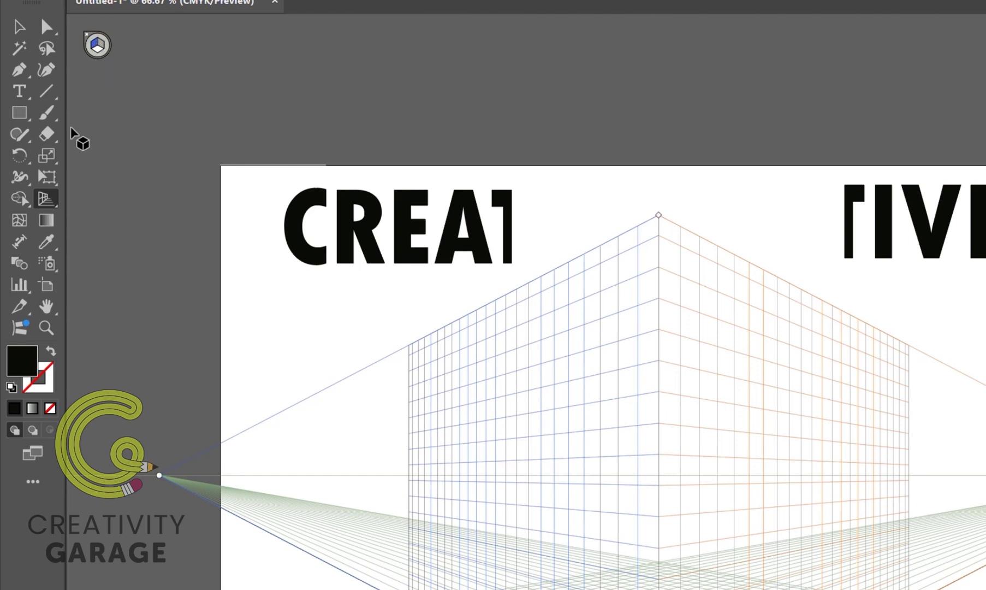
pyautogui.click(44, 201)
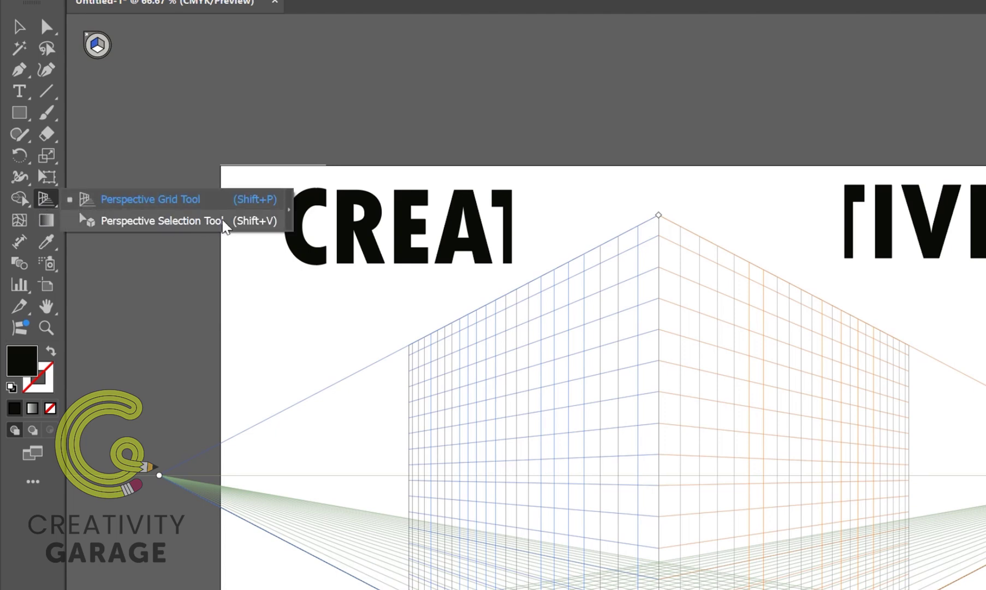
pyautogui.click(272, 224)
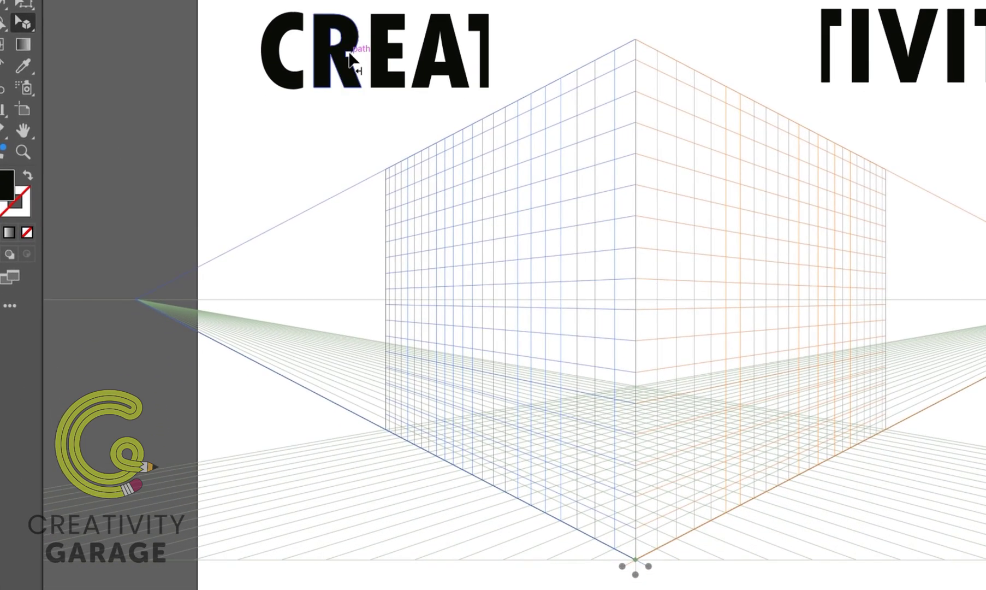
pyautogui.moveTo(357, 206); pyautogui.dragTo(372, 211)
pyautogui.moveTo(353, 66); pyautogui.dragTo(632, 559)
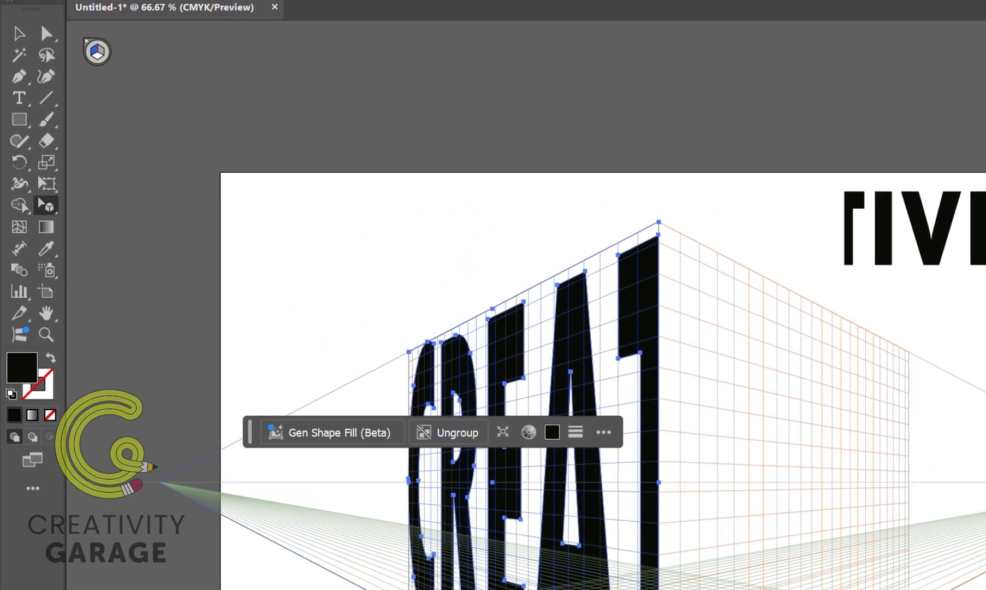
pyautogui.click(220, 156)
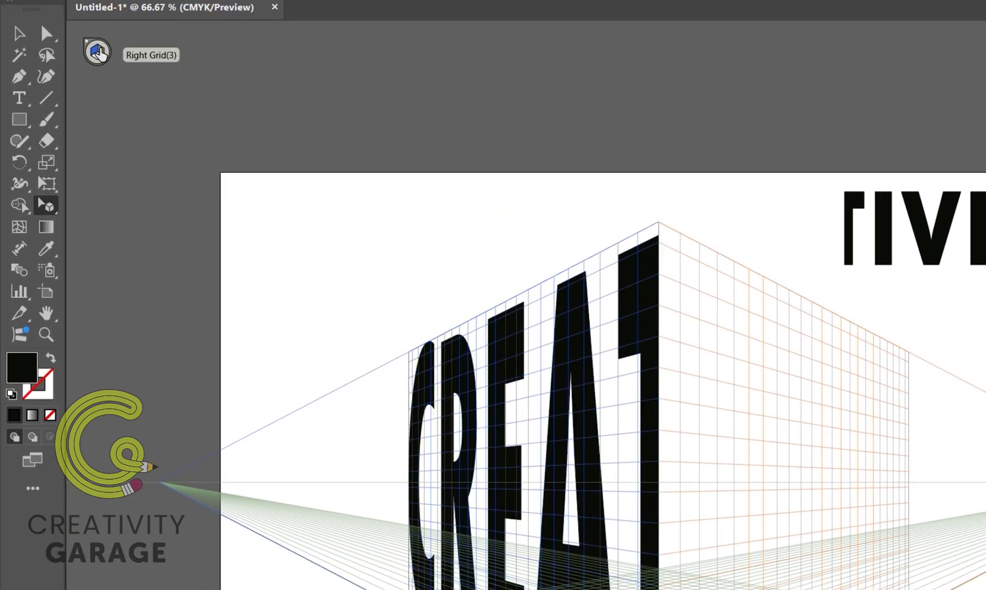
# Attach the TIVITY half to the right grid plane at the centre edge and scale it to fill the plane.
pyautogui.click(99, 52)
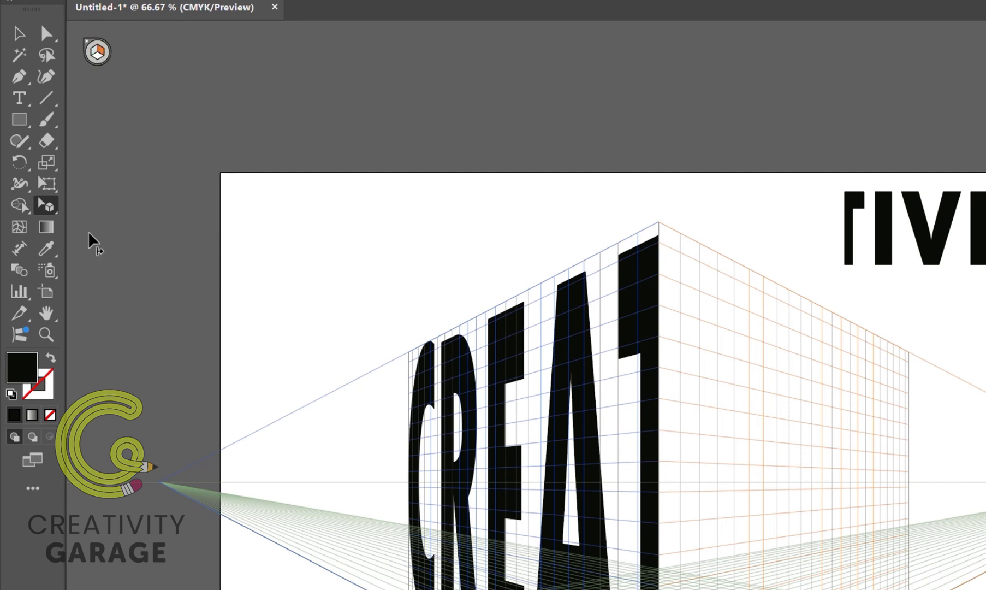
pyautogui.click(45, 210)
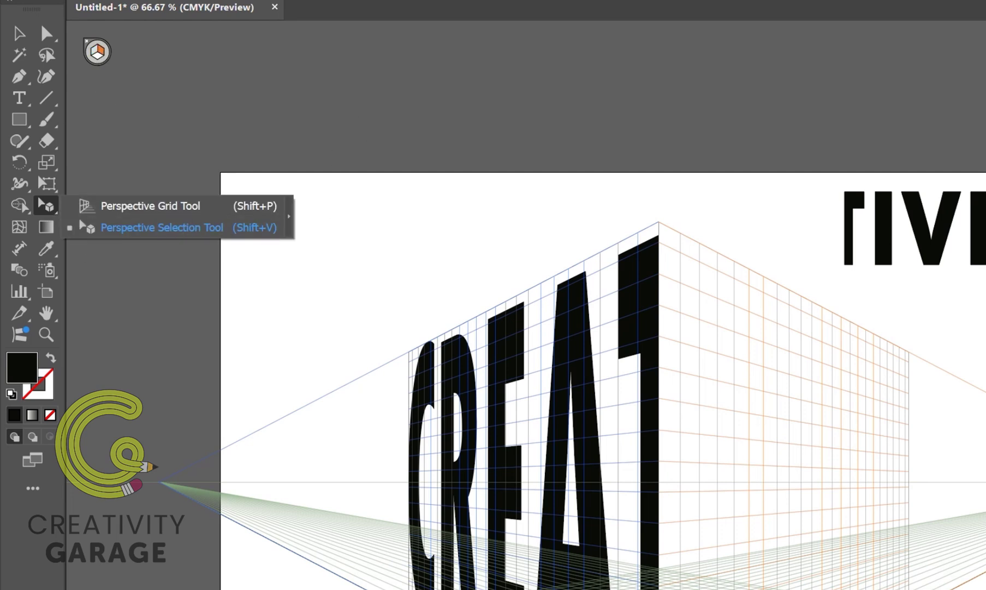
pyautogui.click(965, 228)
pyautogui.moveTo(975, 226); pyautogui.dragTo(815, 370)
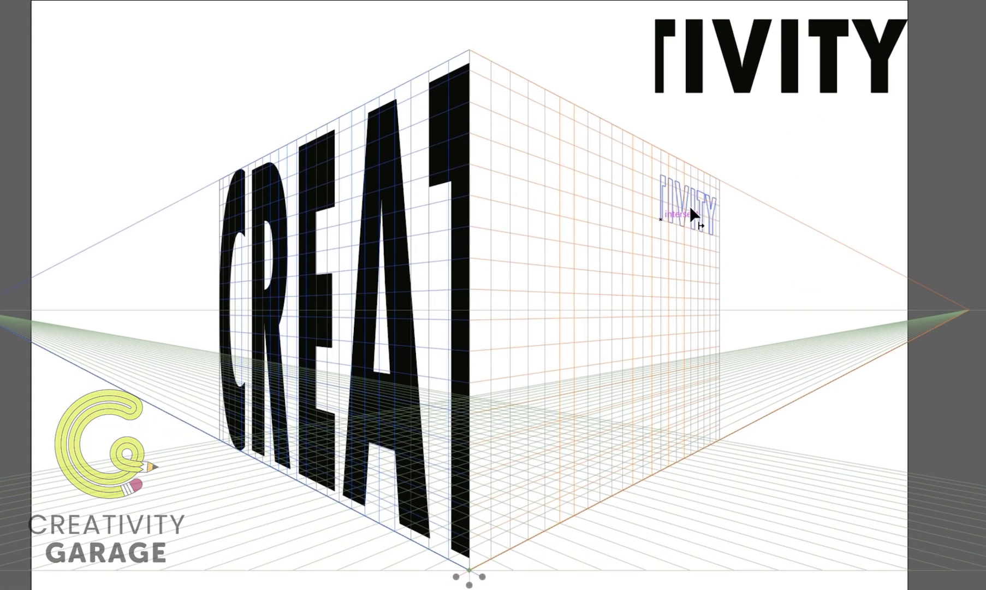
pyautogui.moveTo(627, 200); pyautogui.dragTo(548, 124)
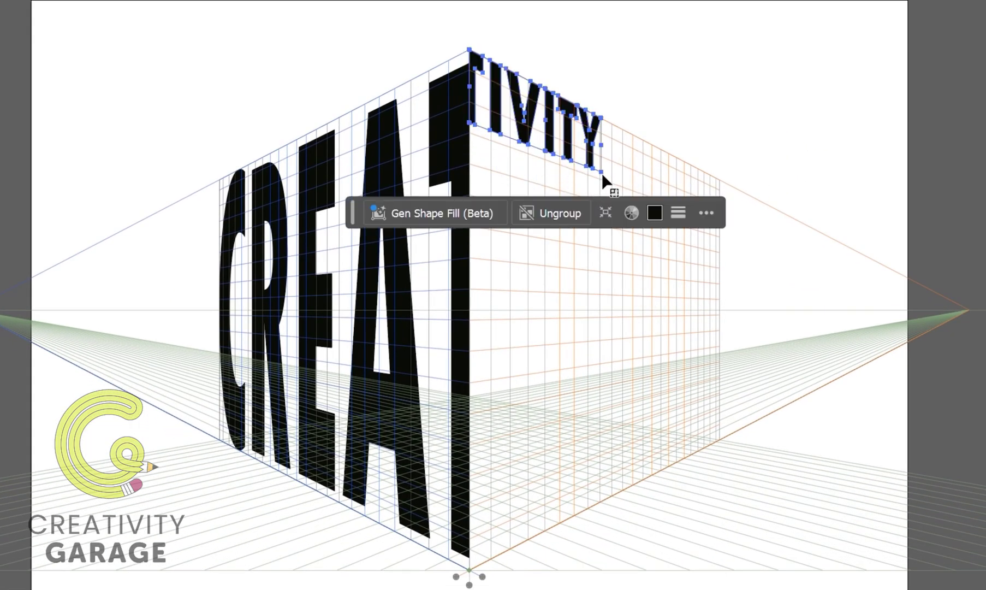
pyautogui.moveTo(601, 171); pyautogui.dragTo(722, 443)
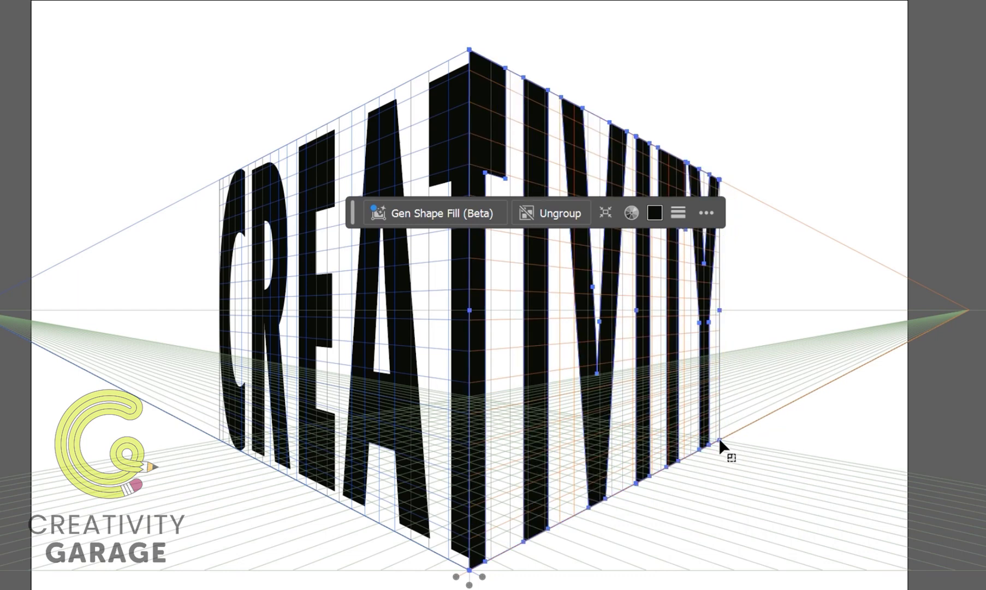
# Adjust the TIVITY half's upper and lower corners in perspective to meet the T's left half along the centre edge.
pyautogui.moveTo(469, 49)
pyautogui.mouseDown()
pyautogui.moveTo(476, 32)
pyautogui.moveTo(469, 64)
pyautogui.mouseUp()
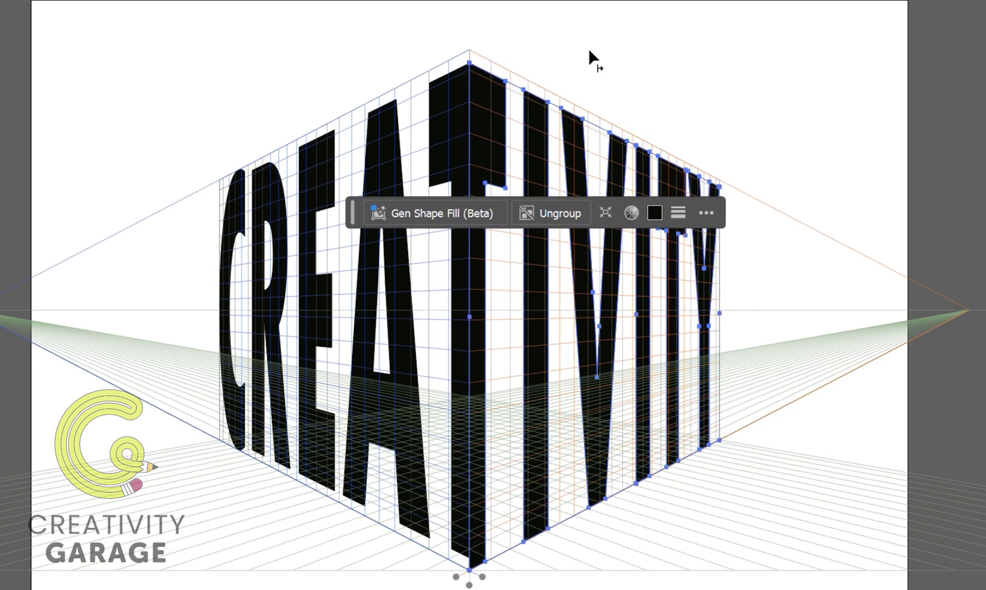
pyautogui.click(590, 48)
pyautogui.moveTo(469, 570); pyautogui.dragTo(469, 556)
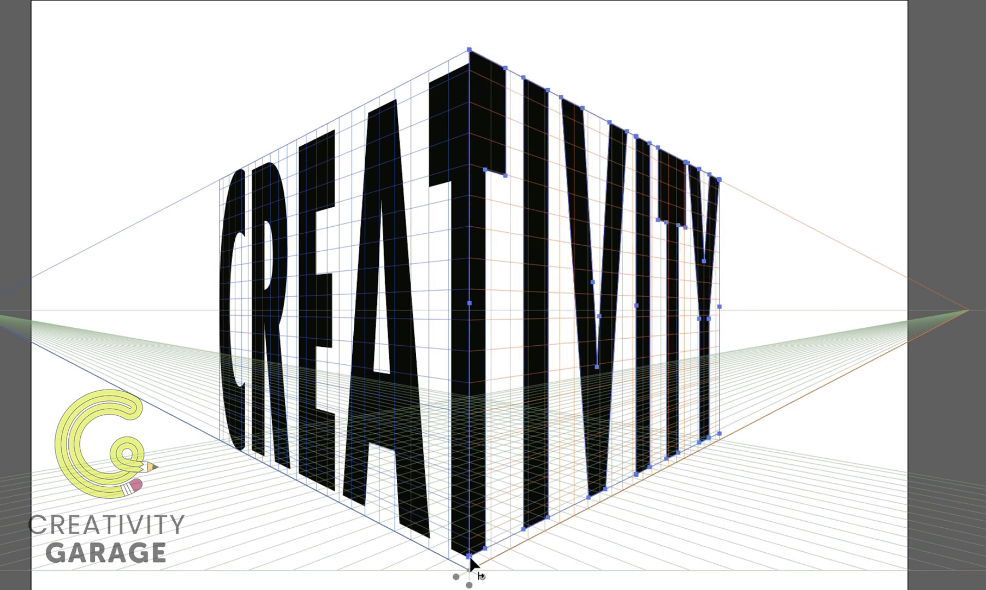
pyautogui.click(645, 526)
pyautogui.click(470, 51)
pyautogui.moveTo(470, 50); pyautogui.dragTo(470, 64)
pyautogui.click(632, 39)
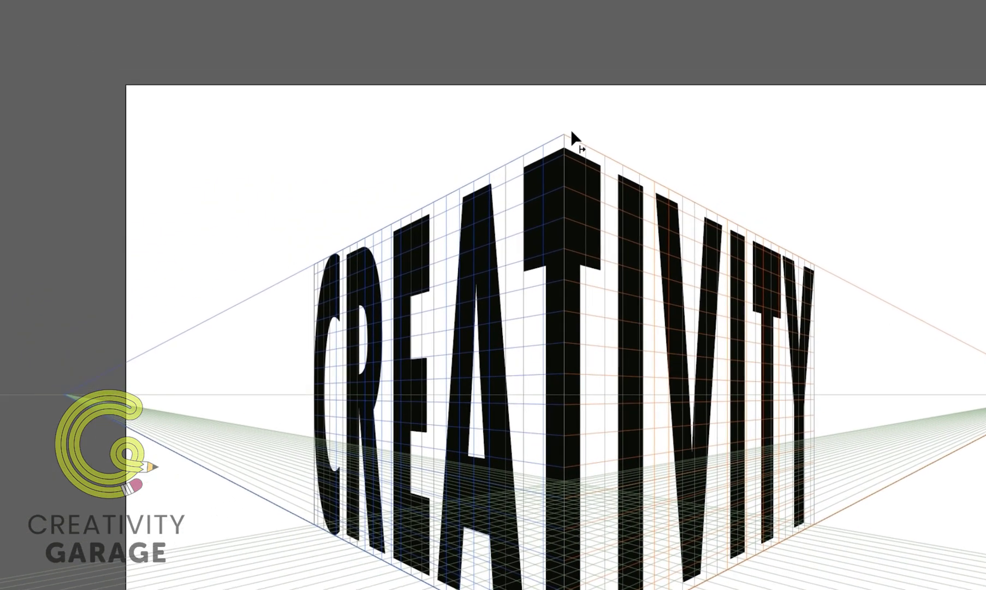
# Average the two anchor points at the T's upper centre on both axes.
pyautogui.scroll(2, 660, 221)
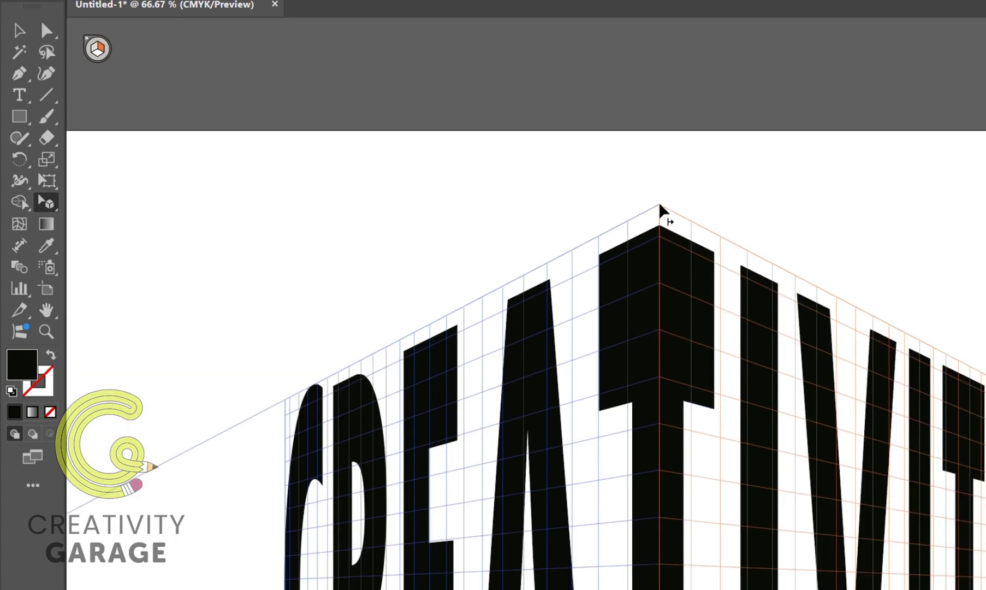
pyautogui.scroll(4, 660, 219)
pyautogui.click(46, 31)
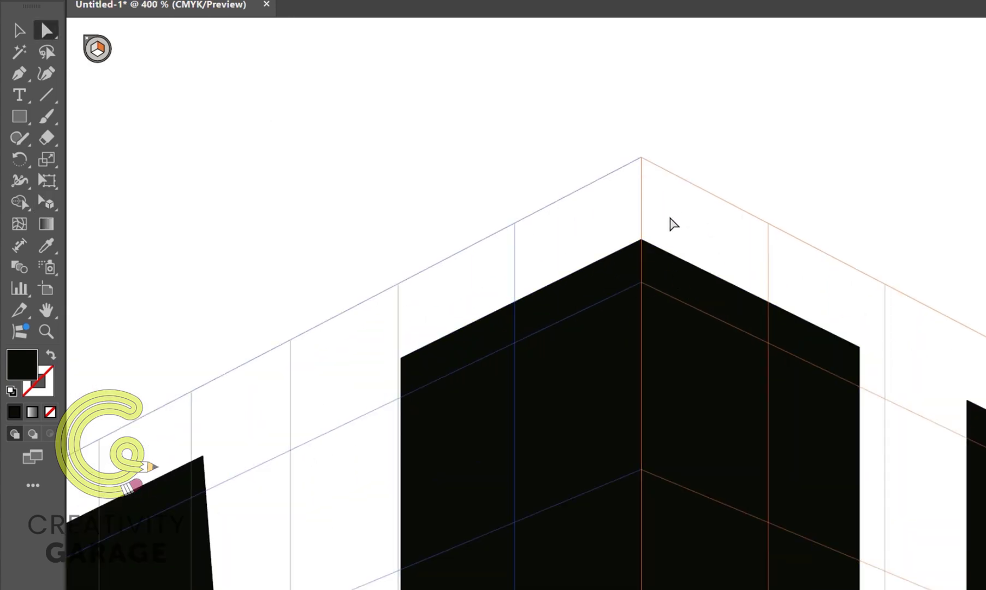
pyautogui.moveTo(670, 215); pyautogui.dragTo(618, 267)
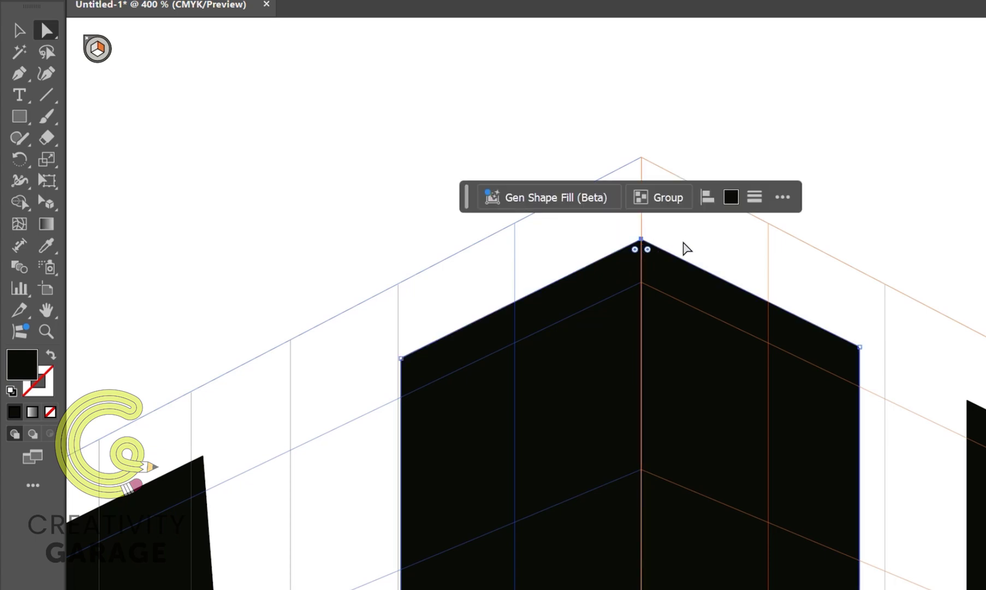
pyautogui.rightClick(524, 182)
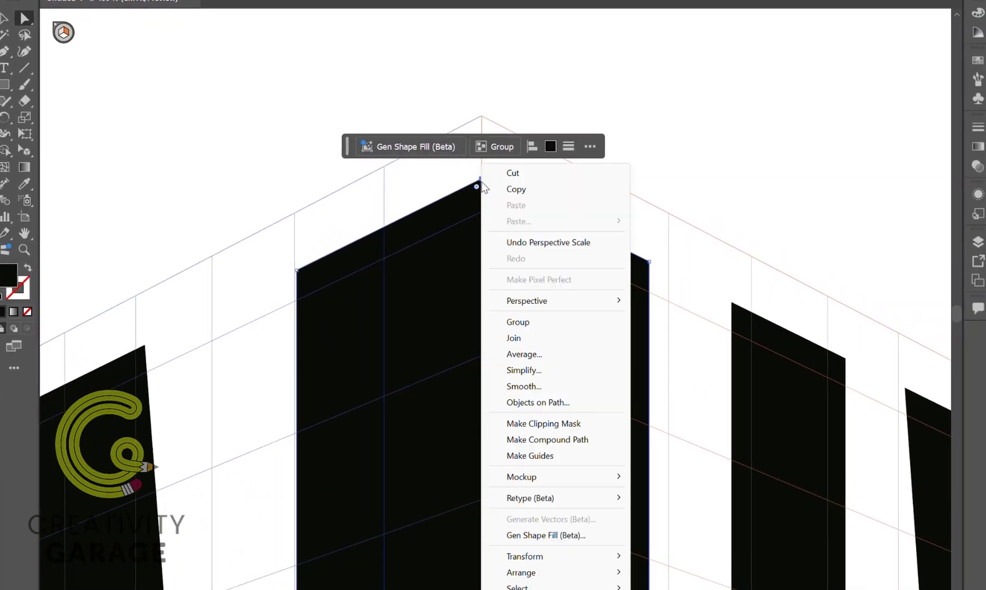
pyautogui.click(536, 357)
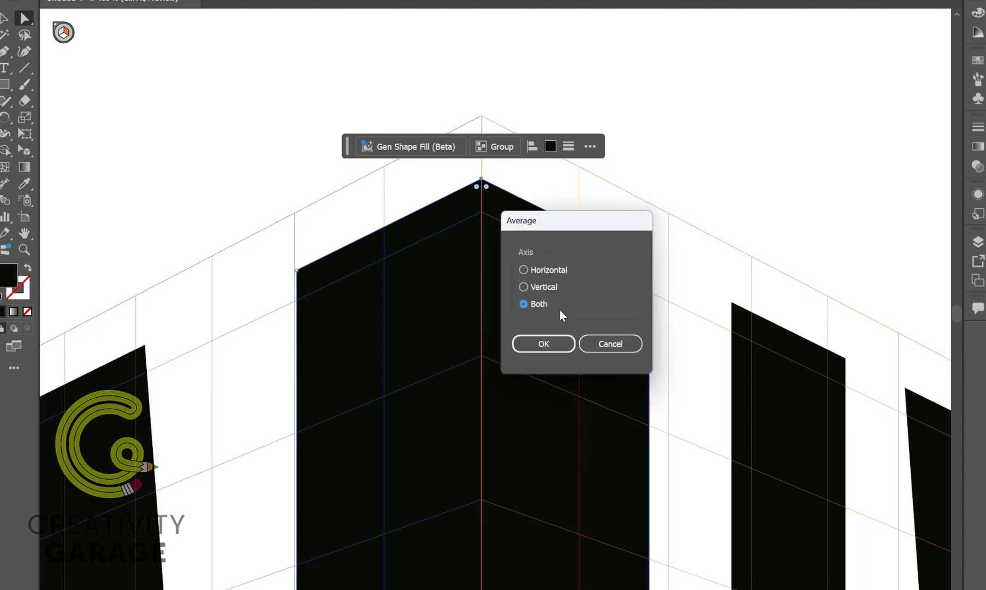
pyautogui.click(547, 345)
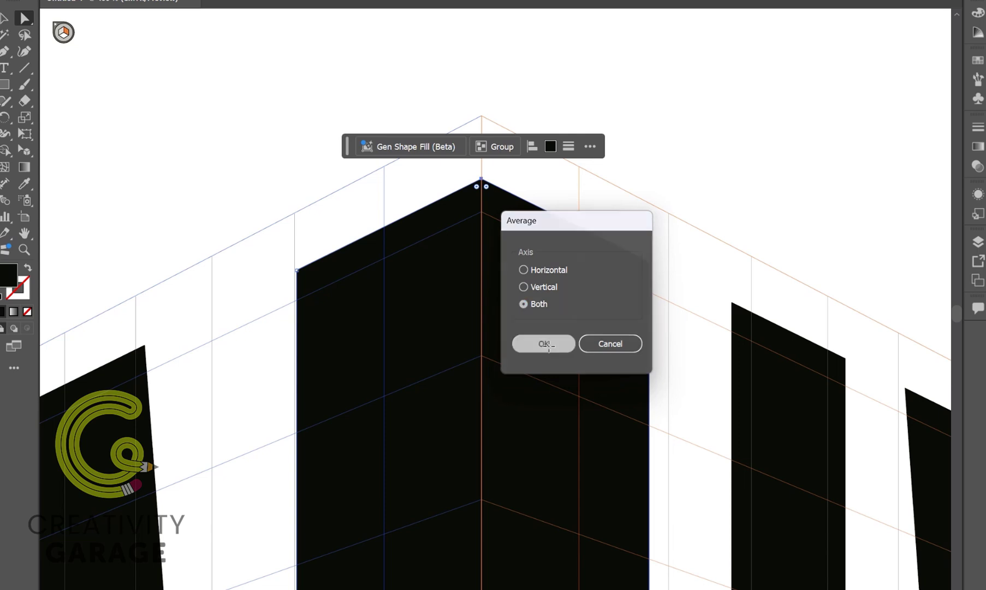
pyautogui.click(653, 144)
# Average the two anchor points at the T's lower centre on both axes.
pyautogui.scroll(-1, 519, 305)
pyautogui.scroll(-3, 518, 304)
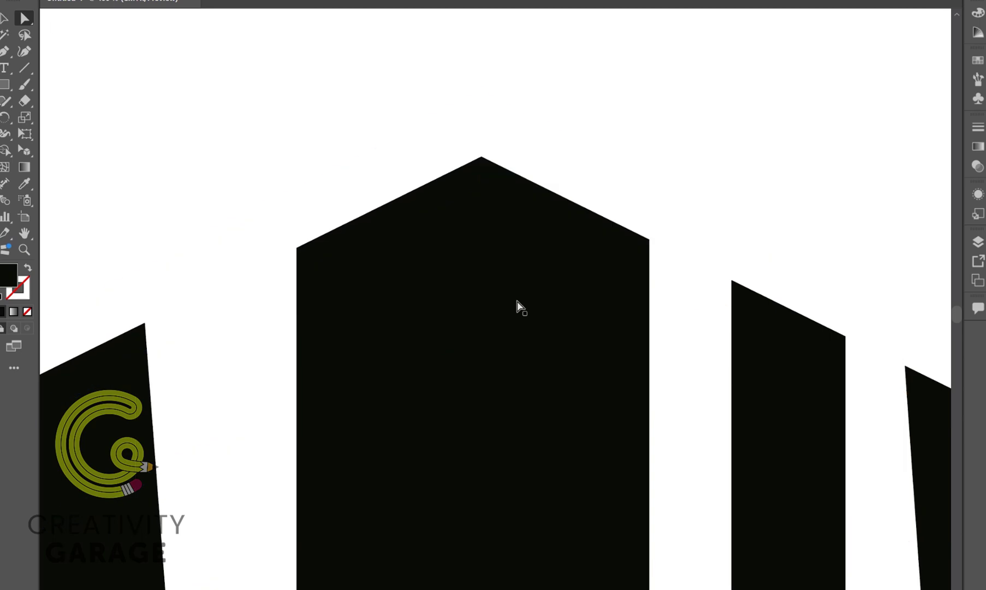
pyautogui.scroll(-5, 518, 304)
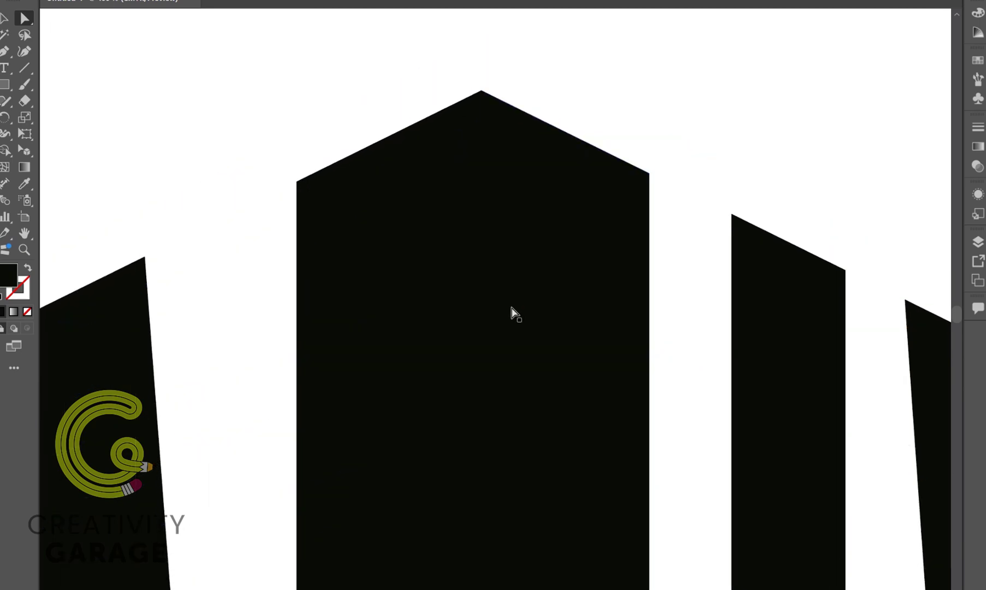
pyautogui.scroll(-4, 506, 302)
pyautogui.scroll(-10, 509, 374)
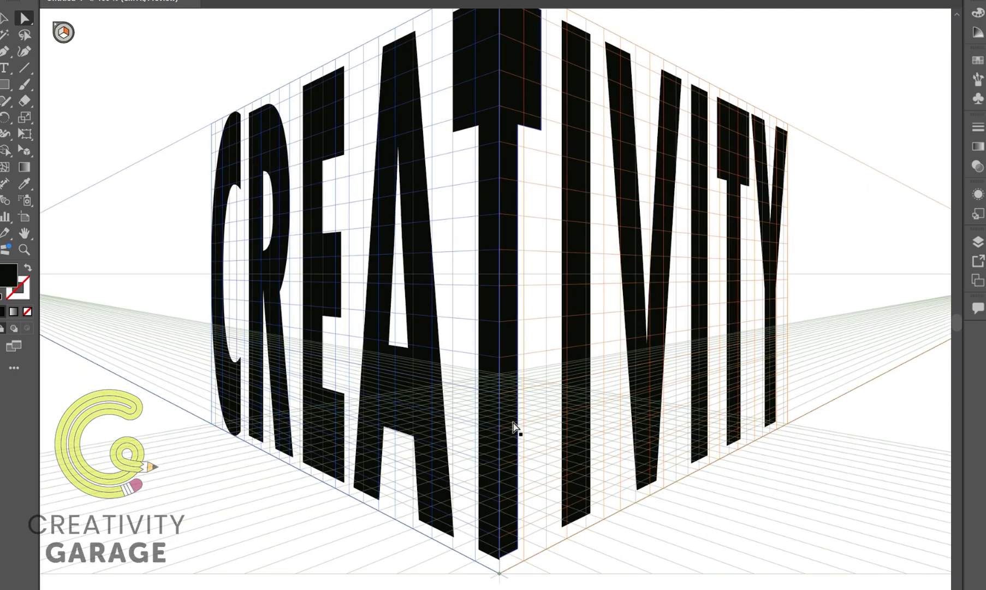
pyautogui.scroll(4, 494, 545)
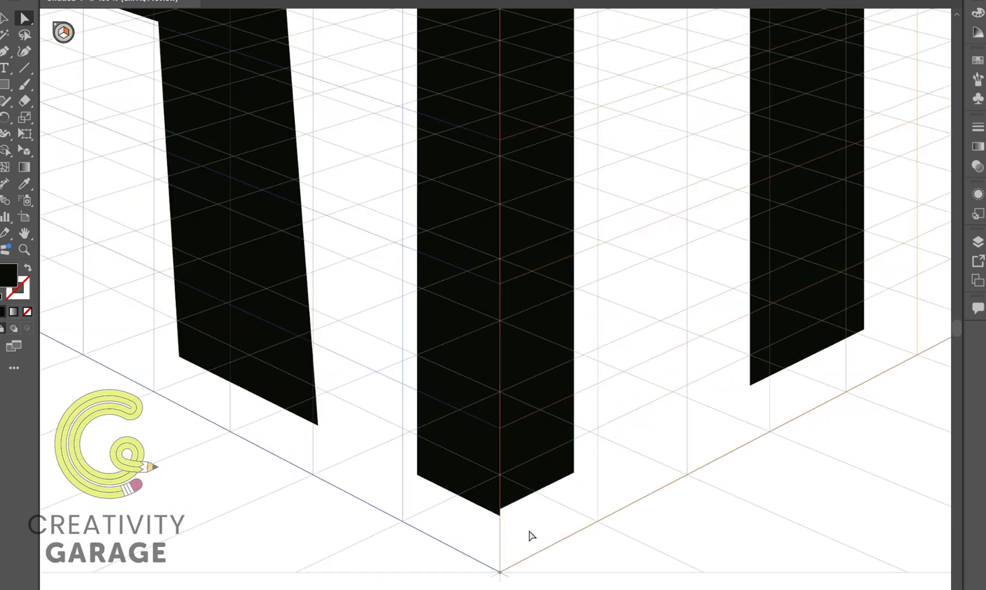
pyautogui.click(473, 497)
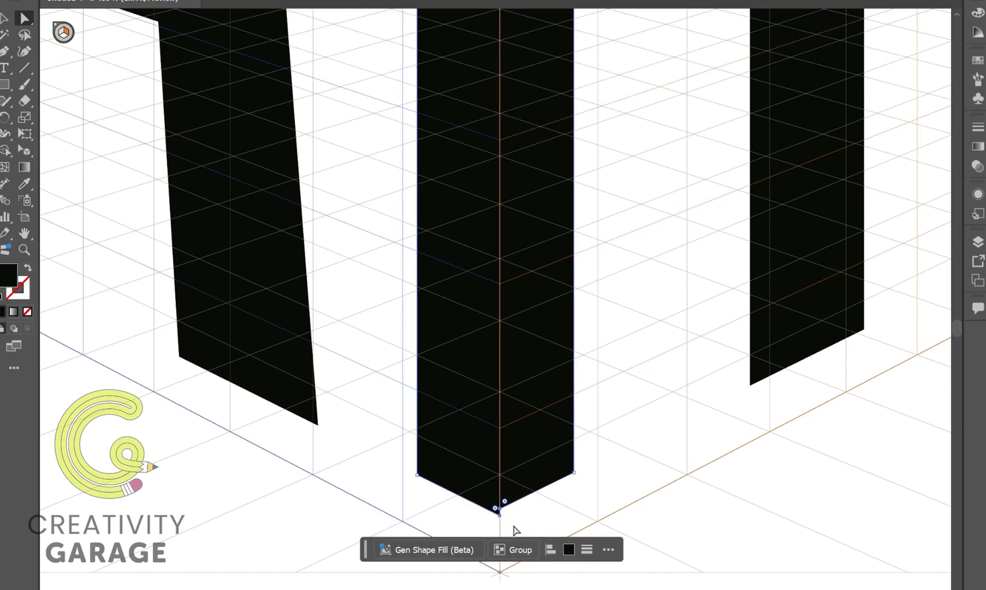
pyautogui.rightClick(500, 515)
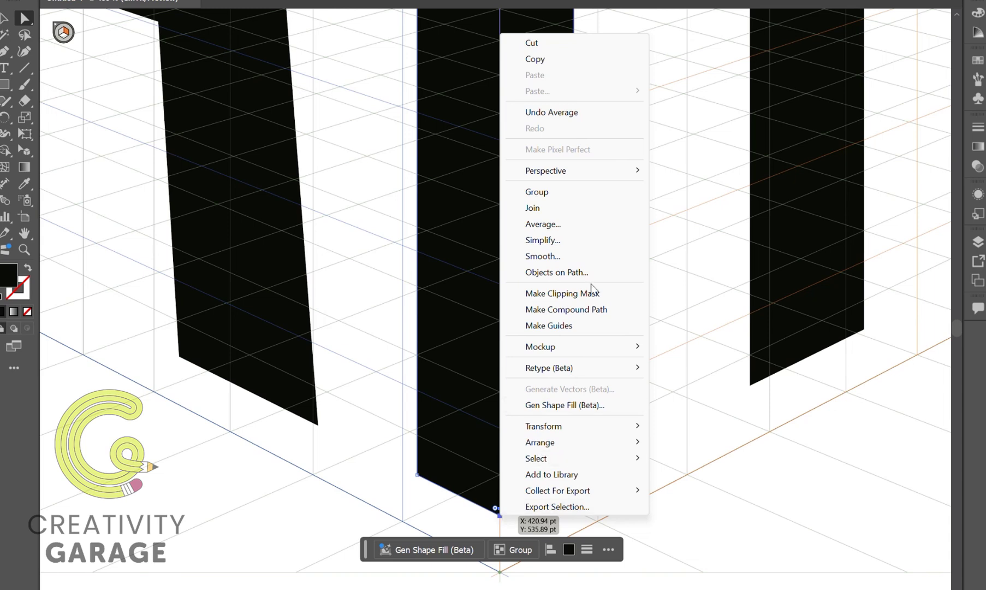
pyautogui.click(546, 224)
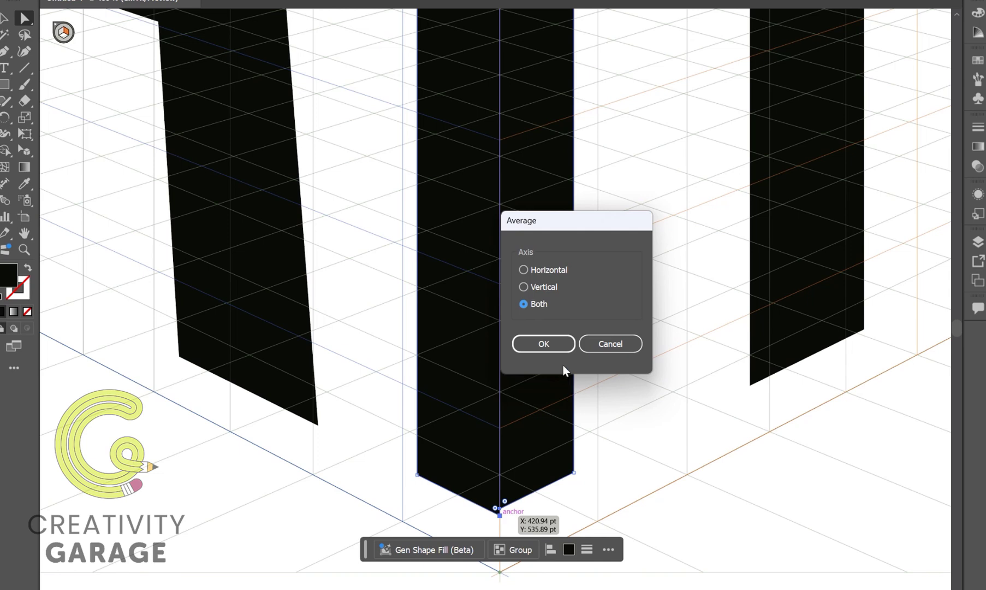
pyautogui.click(552, 352)
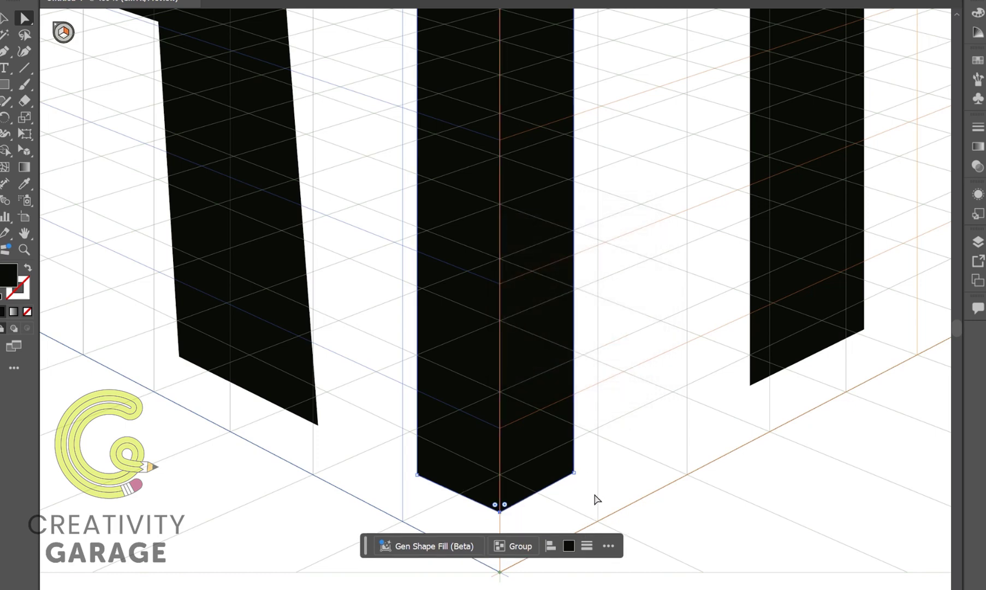
pyautogui.click(583, 508)
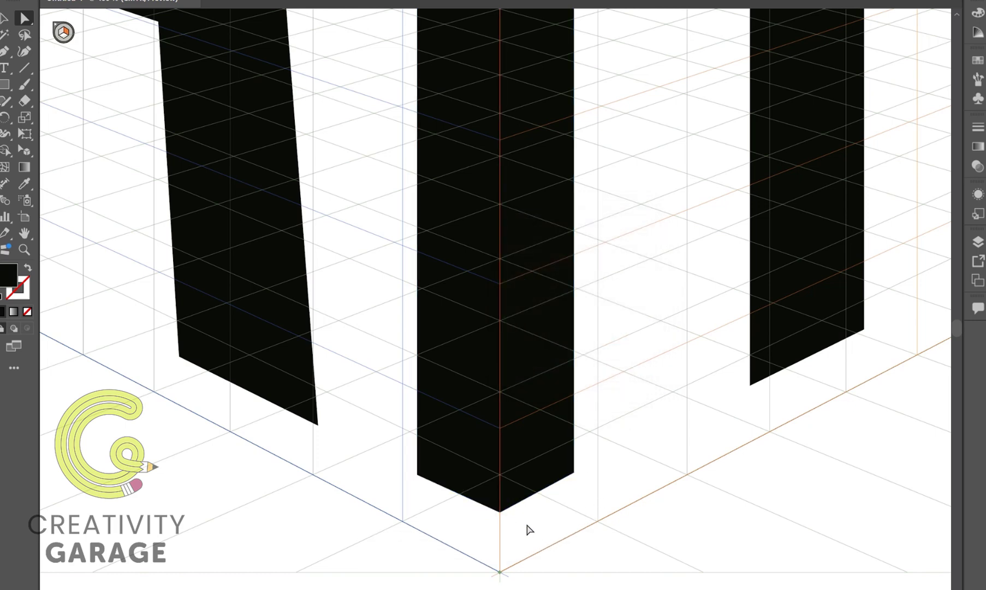
# Fill the CREAT half with the yellow-to-red gradient swatch.
pyautogui.scroll(-5, 529, 528)
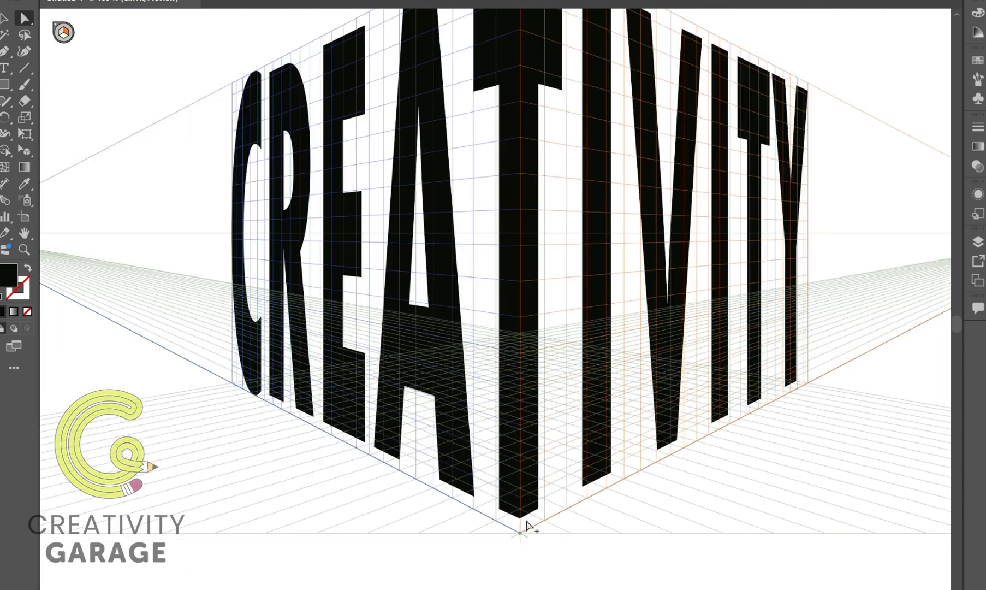
pyautogui.scroll(-2, 528, 525)
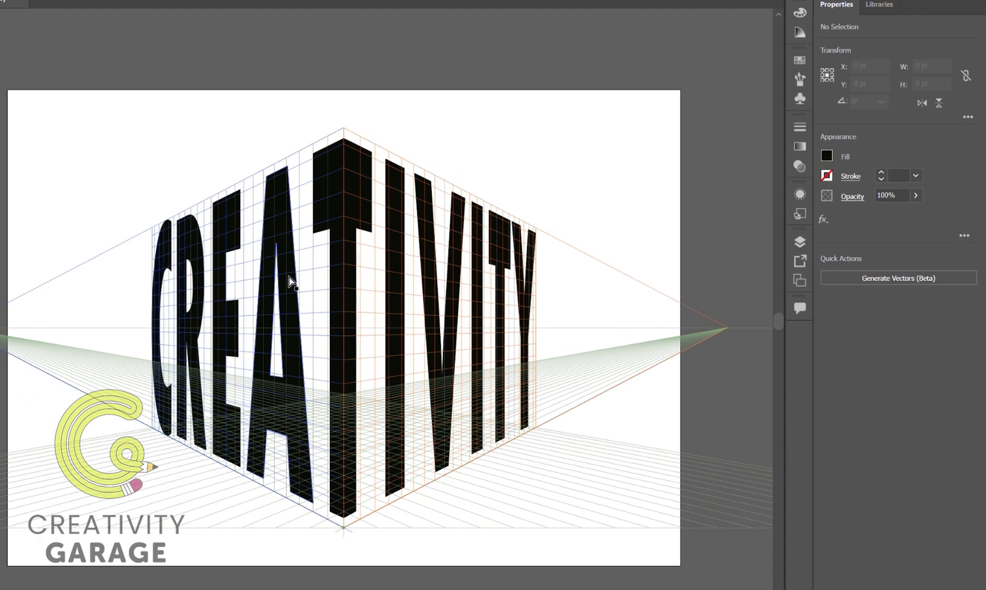
pyautogui.click(289, 282)
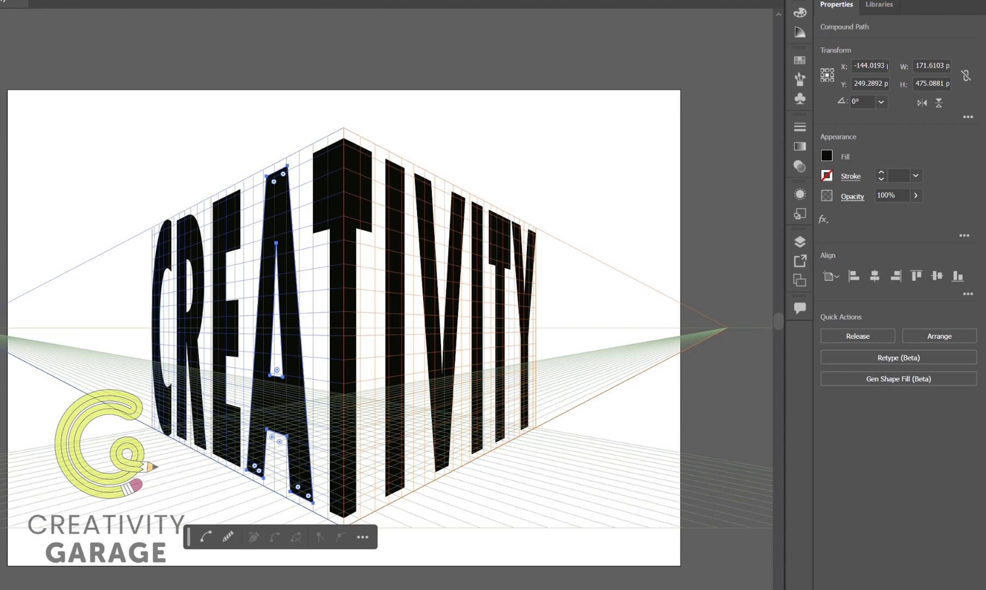
pyautogui.press('v')
pyautogui.click(440, 130)
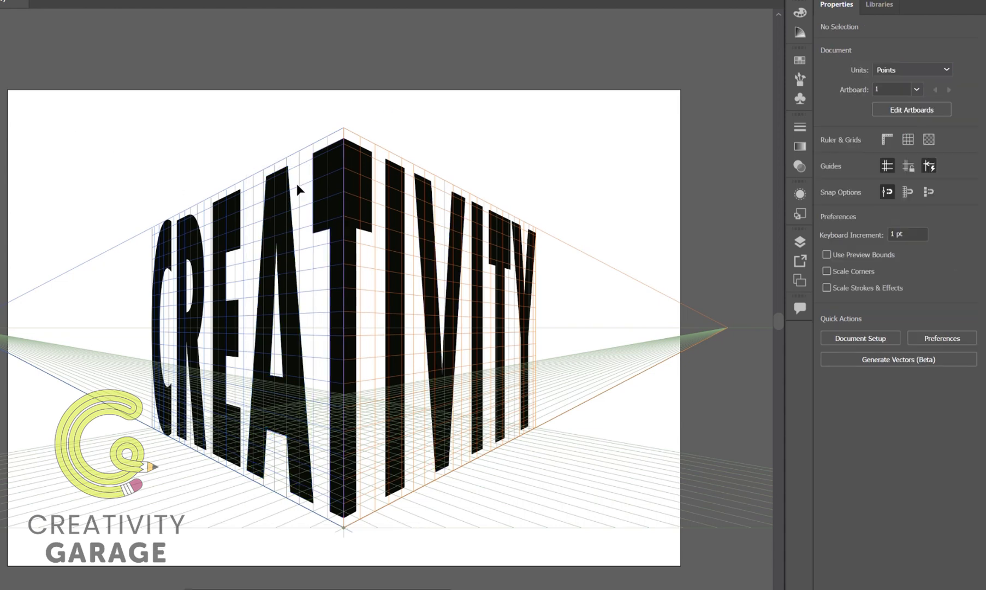
pyautogui.click(277, 198)
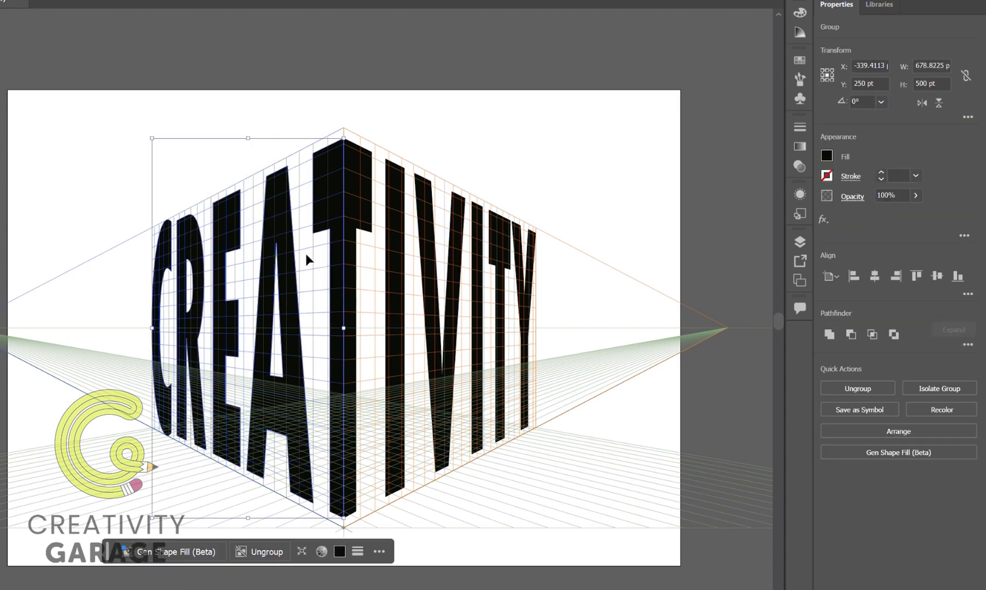
pyautogui.click(827, 156)
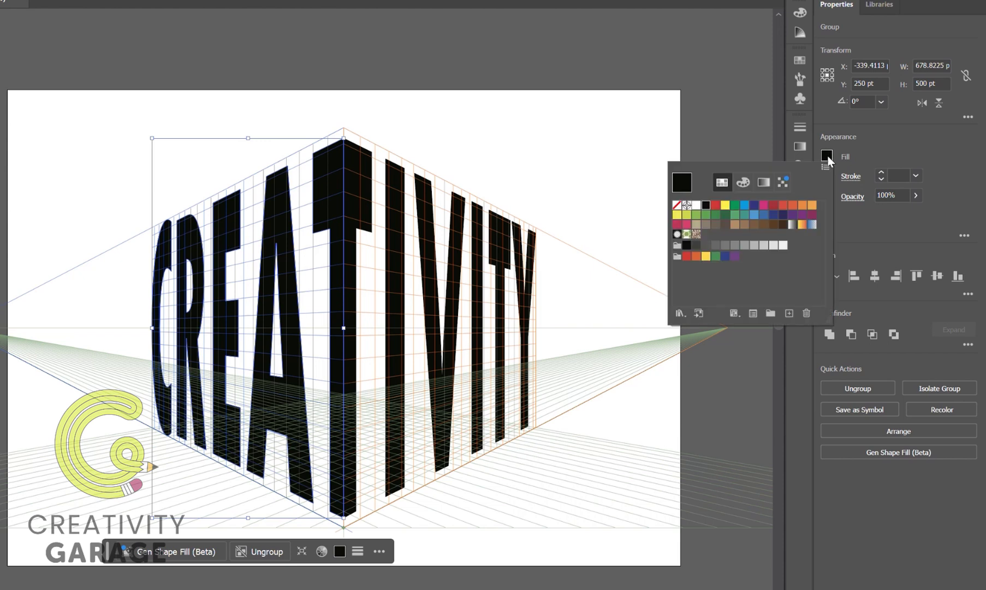
pyautogui.click(802, 224)
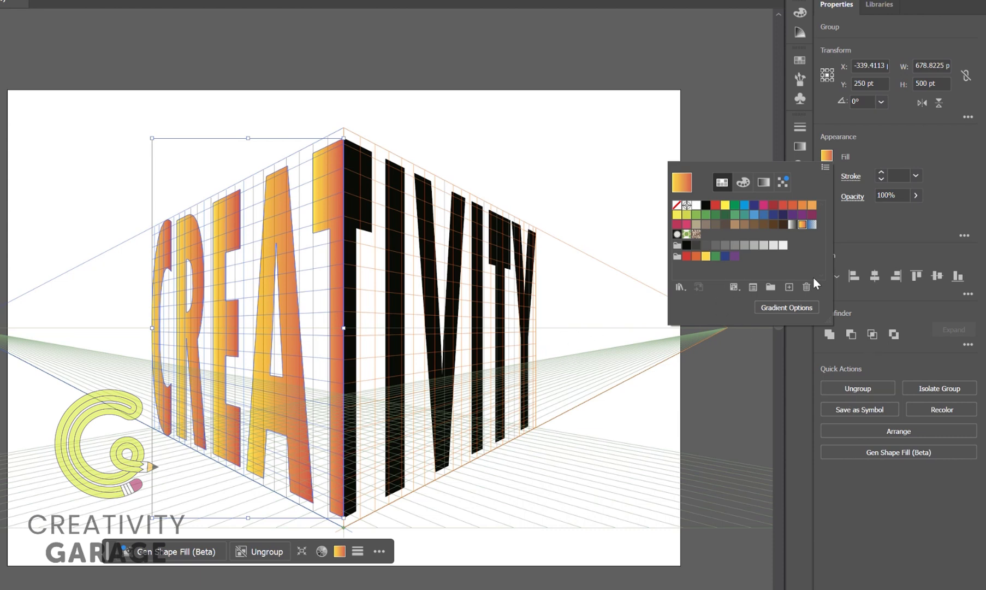
# Reduce the CREAT half's gradient to four color stops, moving the orange stop to about 52%.
pyautogui.click(797, 308)
pyautogui.click(675, 125)
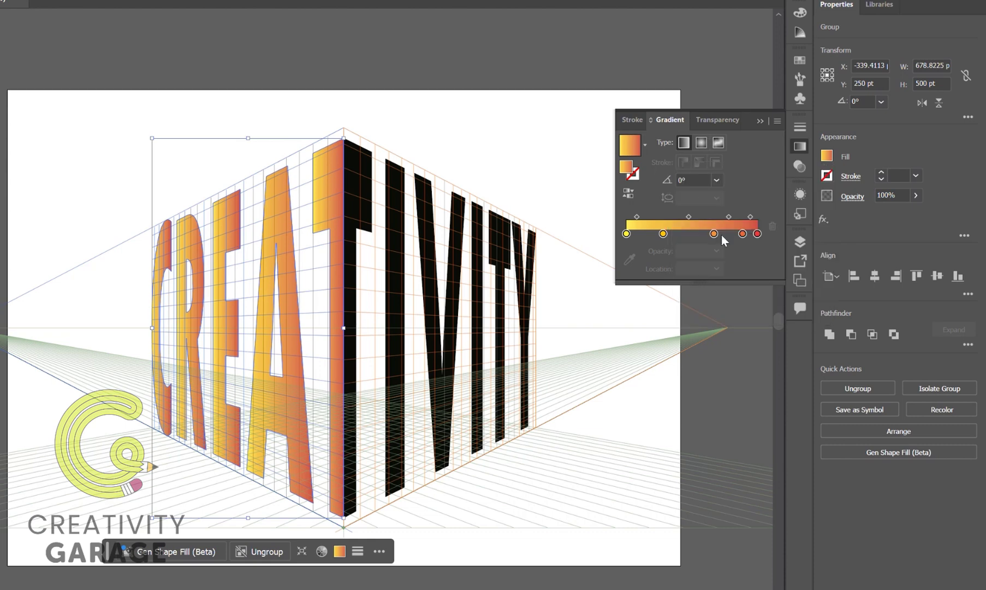
pyautogui.moveTo(742, 233); pyautogui.dragTo(725, 234)
pyautogui.moveTo(663, 233); pyautogui.dragTo(694, 233)
# Darken the gradient's red end stop to near-black by setting its K value to 100%.
pyautogui.click(757, 234)
pyautogui.doubleClick(758, 233)
pyautogui.moveTo(645, 340); pyautogui.dragTo(715, 340)
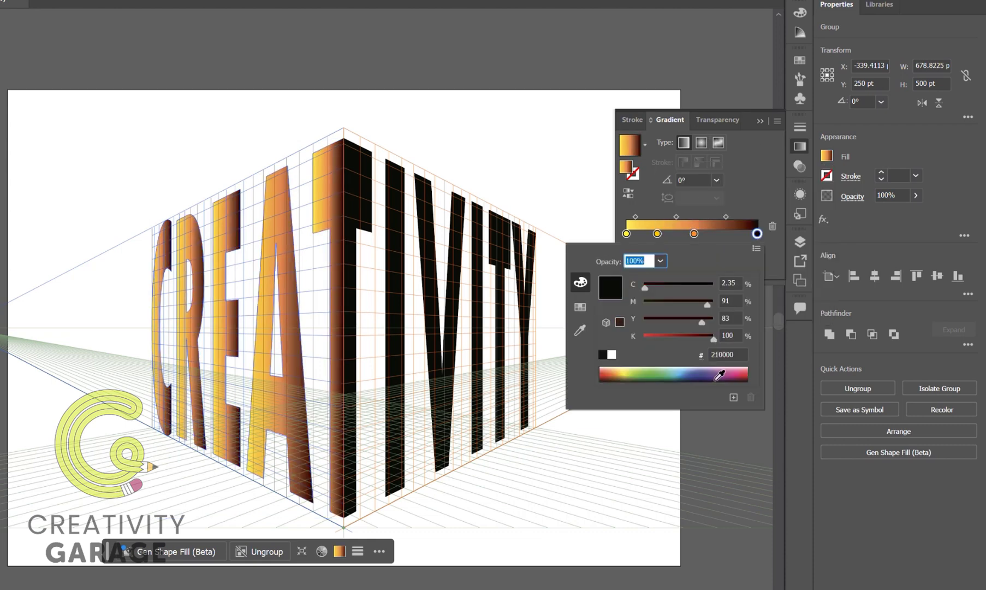
# Darken the gradient's middle orange stop to dark brown, deselect the artwork and put the gradient settings away.
pyautogui.doubleClick(694, 233)
pyautogui.moveTo(645, 340); pyautogui.dragTo(683, 340)
pyautogui.click(756, 175)
pyautogui.hotkey('ctrl', 'shift', 'a')
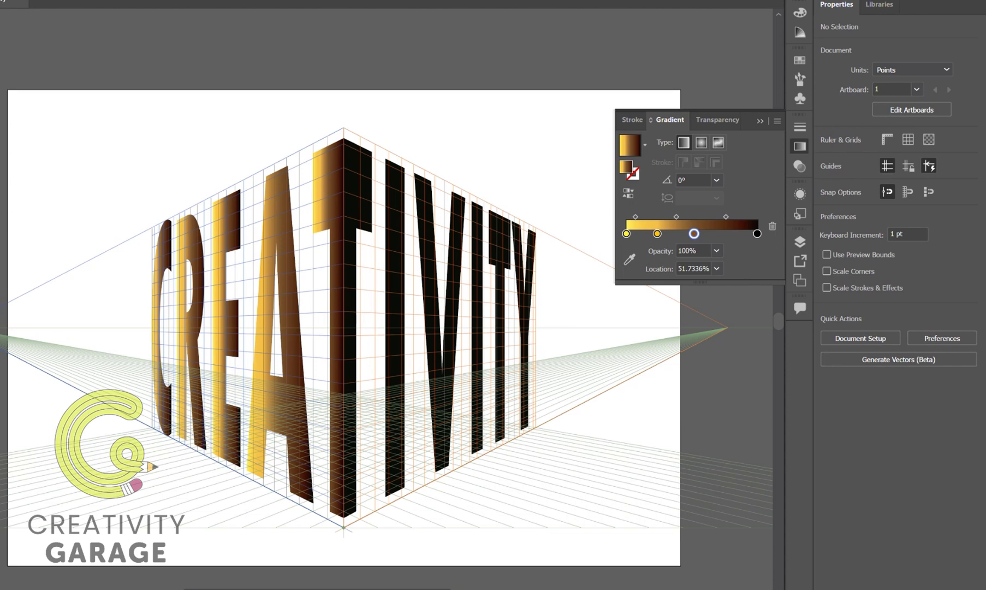
pyautogui.click(760, 121)
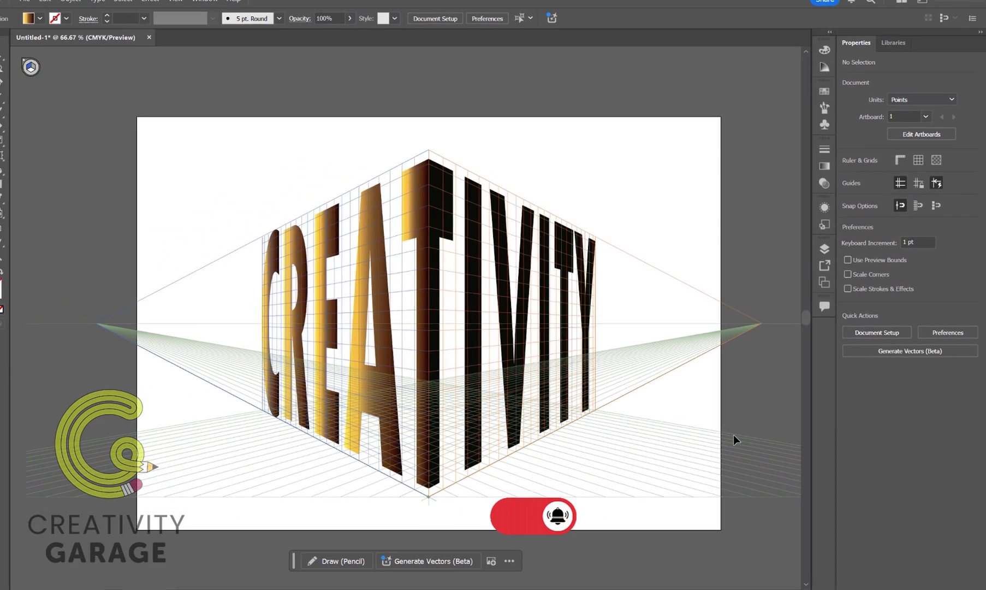